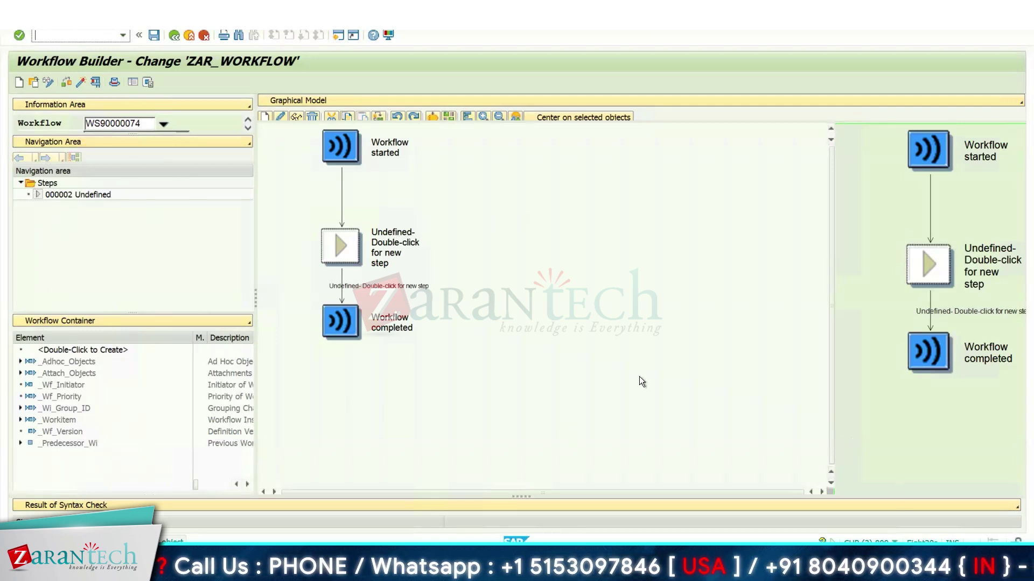
Open workflow ZAR_WORKFLOW (WS90000074) for change, showing one undefined step in the model.
double_click(351, 260)
left_click(154, 36)
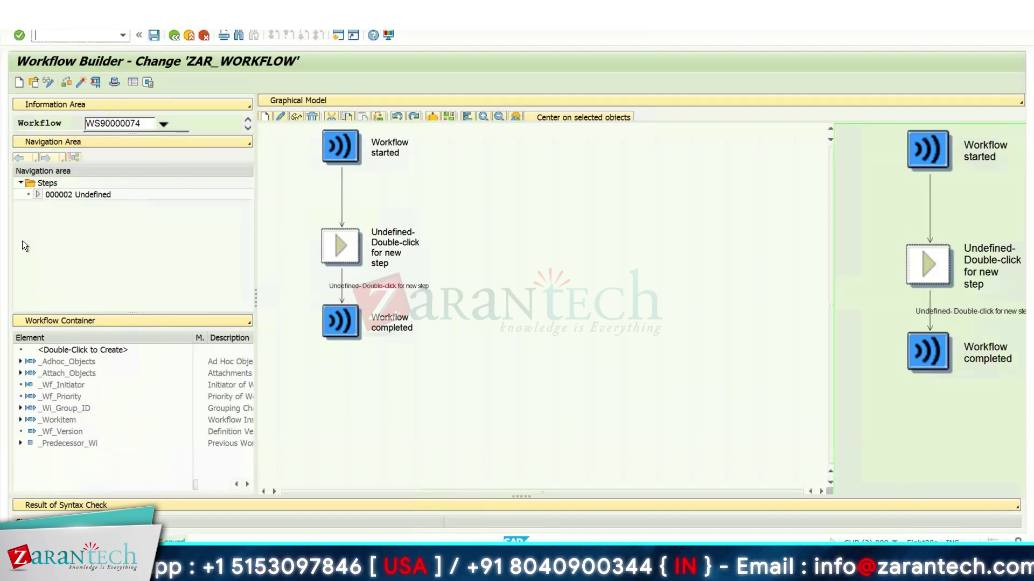
Create a new workflow and give it the abbreviation ZAR_WORKFLOW when saving.
left_click(19, 82)
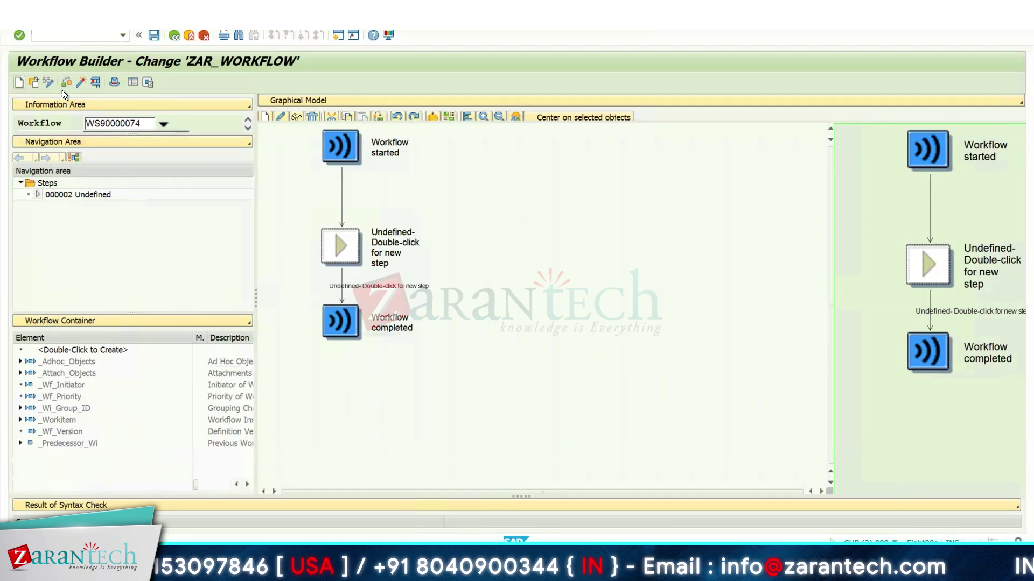
left_click(154, 35)
key("Tab")
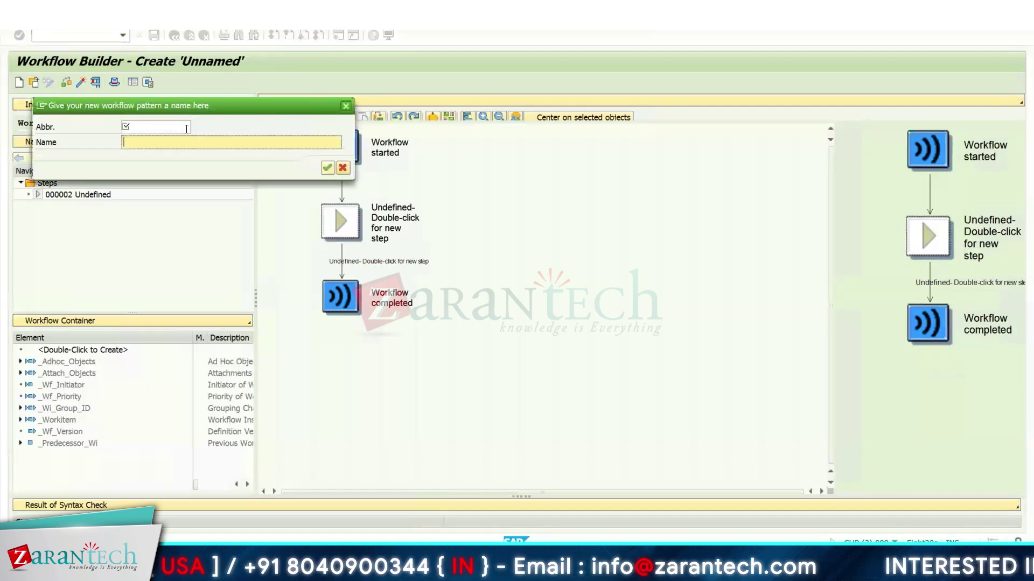
left_click(186, 129)
key("Down")
key("Return")
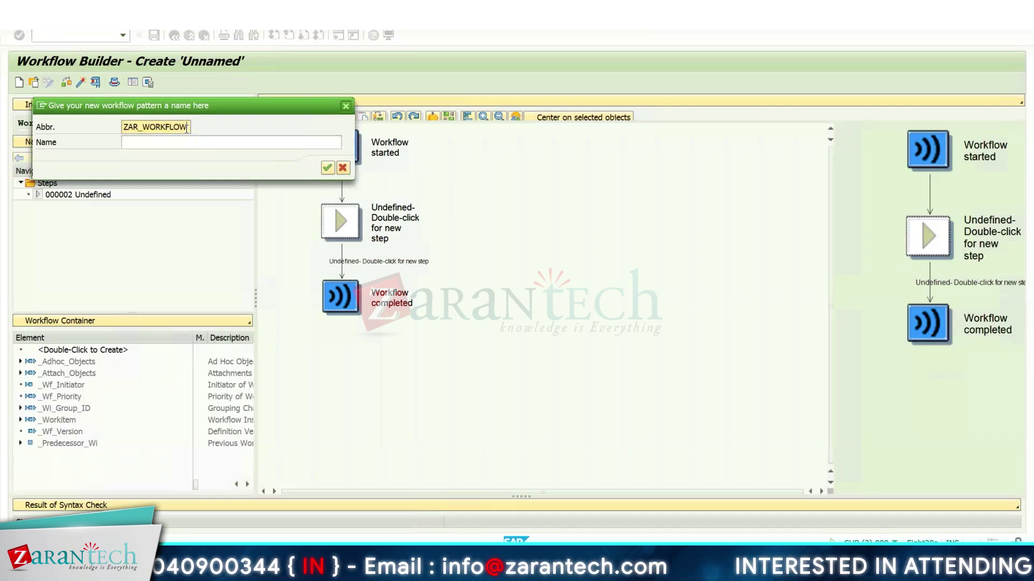
Name it 'Leave Approve/Reject Workflow' and confirm the save and object directory entry as WS90000075.
key("Tab")
key("Down")
key("Down")
key("Down")
key("Down")
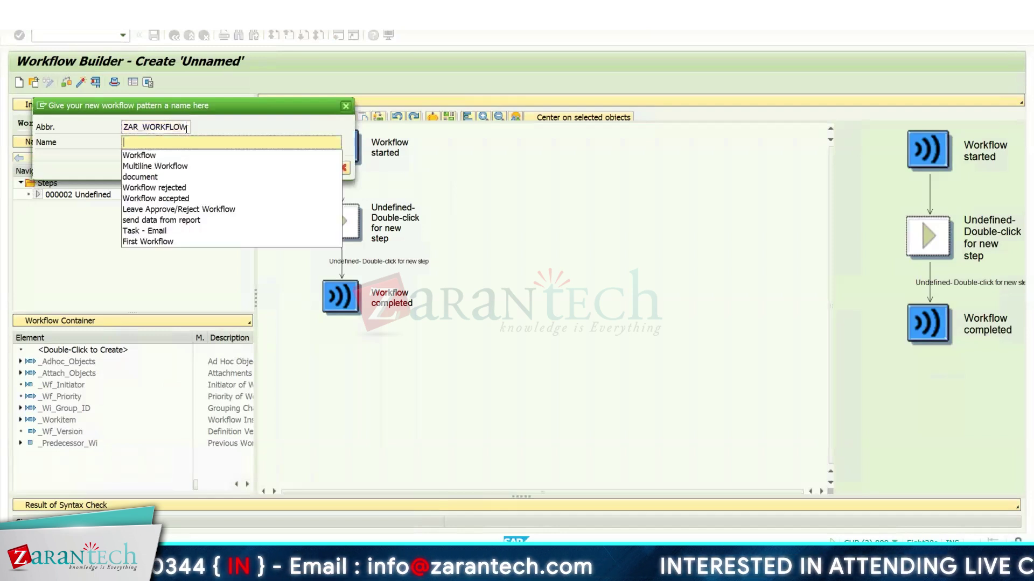
key("Down")
key("Down")
key("Down")
key("Down")
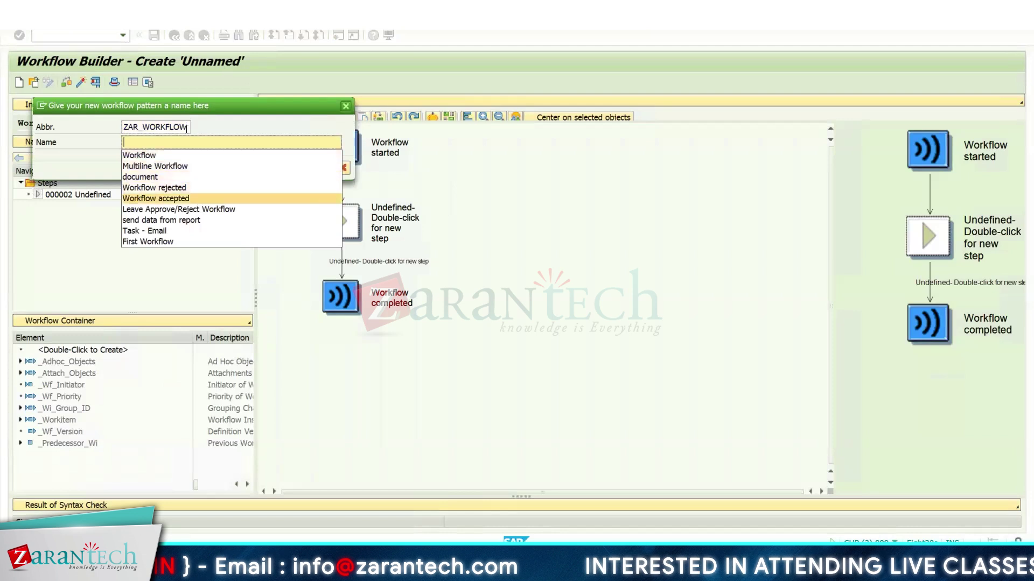
key("Up")
key("Return")
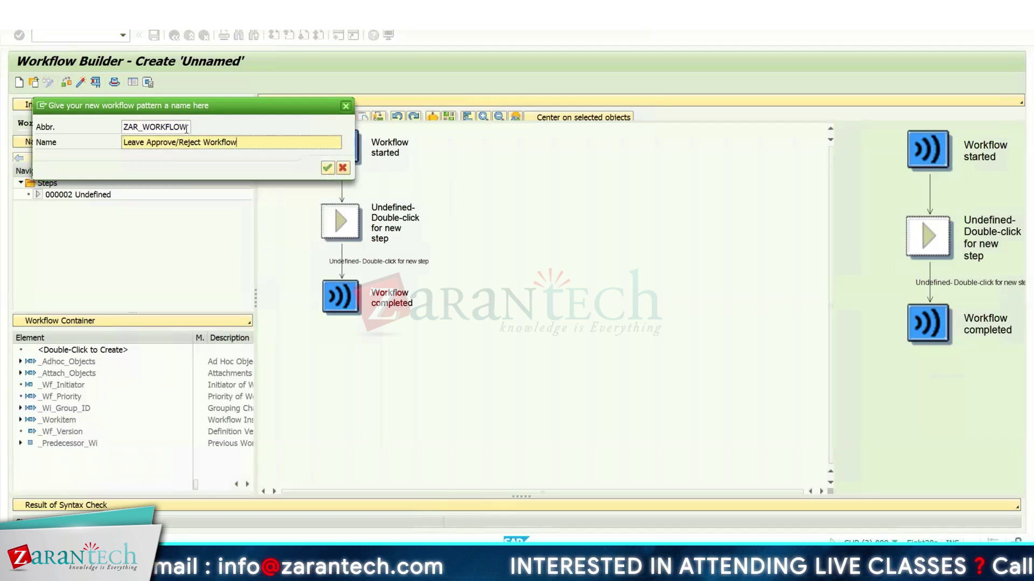
key("Return")
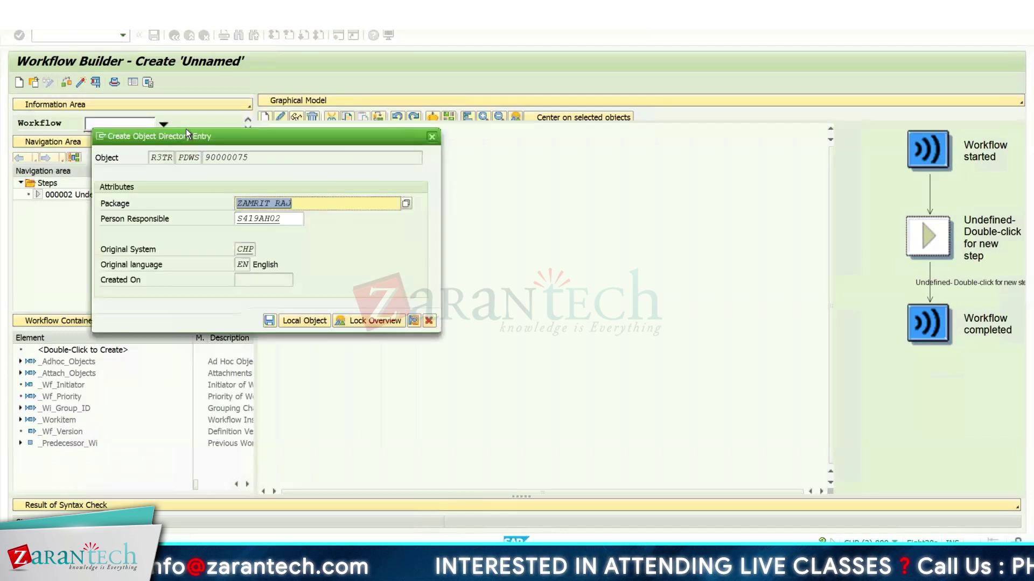
key("Return")
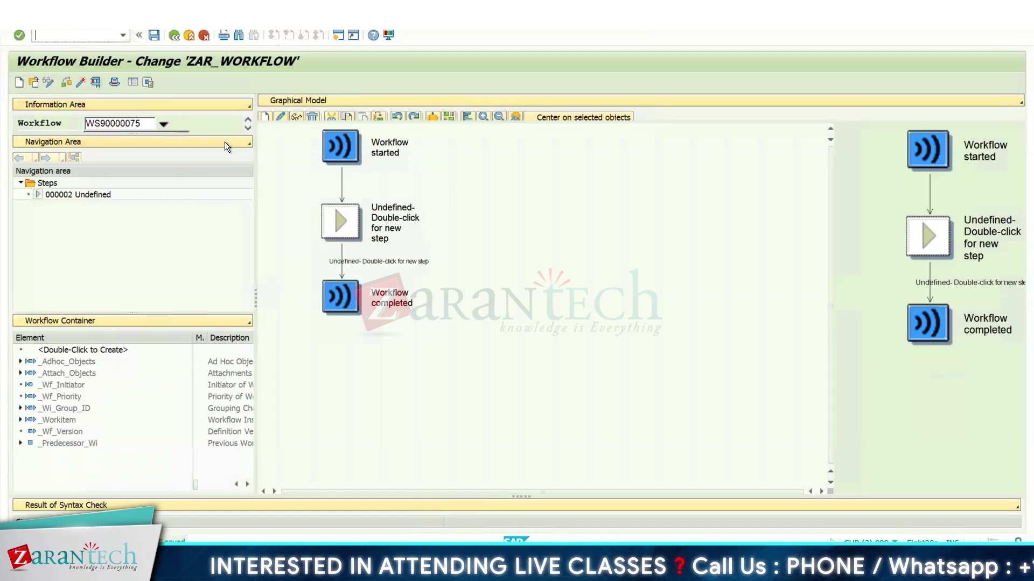
Enlarge the Information Area to show WS90000075's version and New, Saved status.
left_click_drag(188, 130, 166, 183)
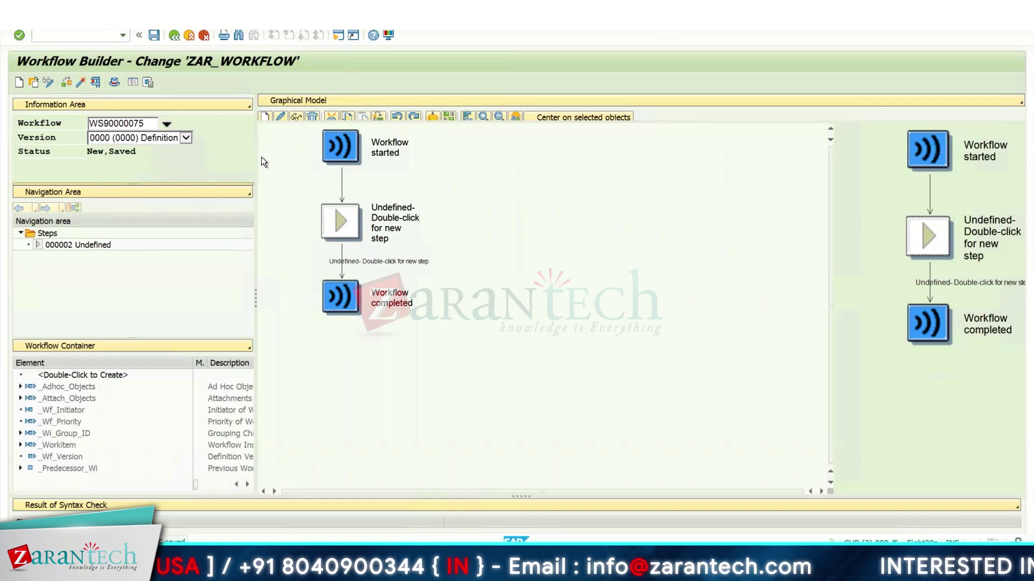
Create a User Decision step in place of the Undefined step, titled 'Approval/Reject Leave Request'.
right_click(350, 222)
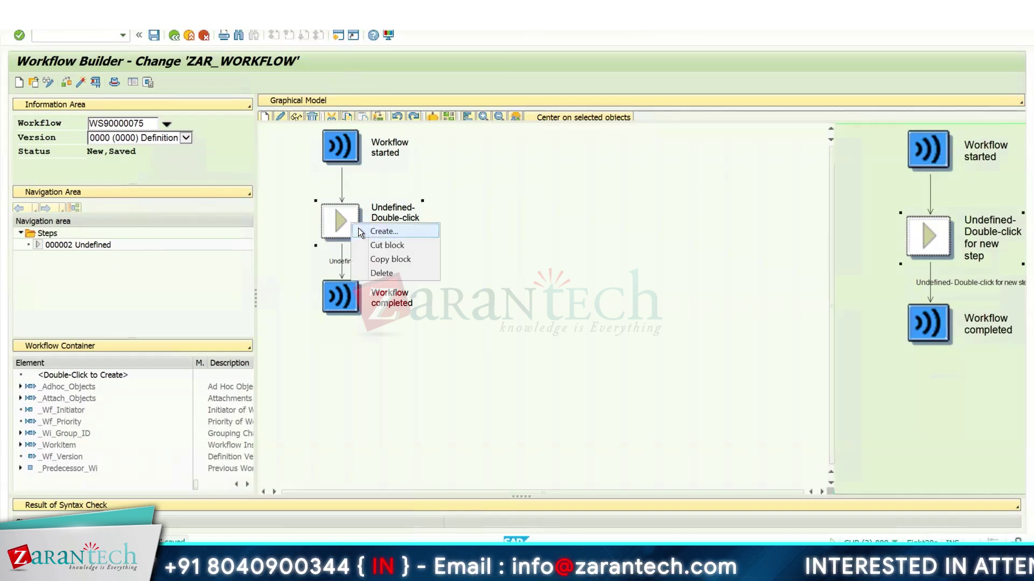
left_click(359, 231)
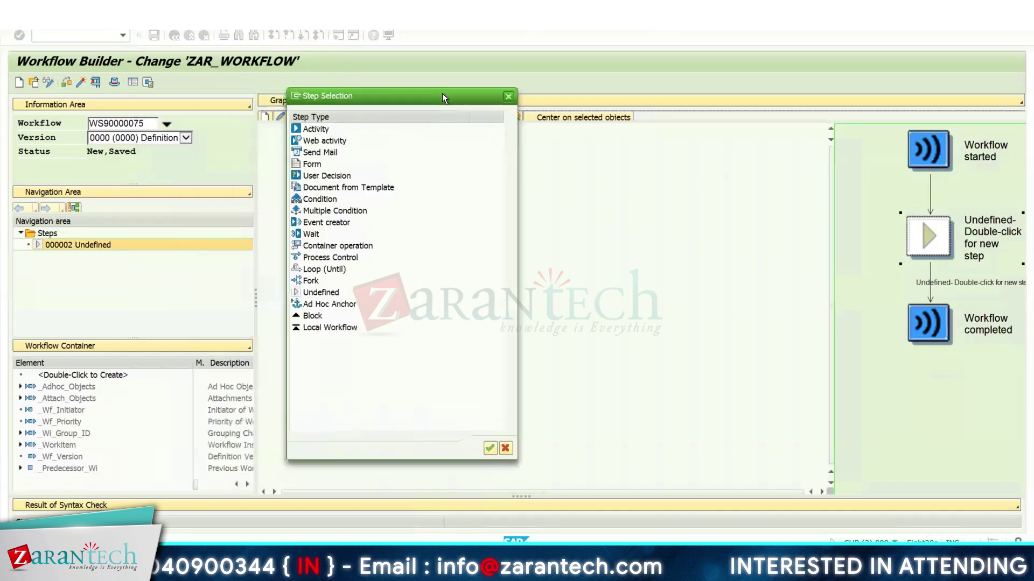
double_click(306, 176)
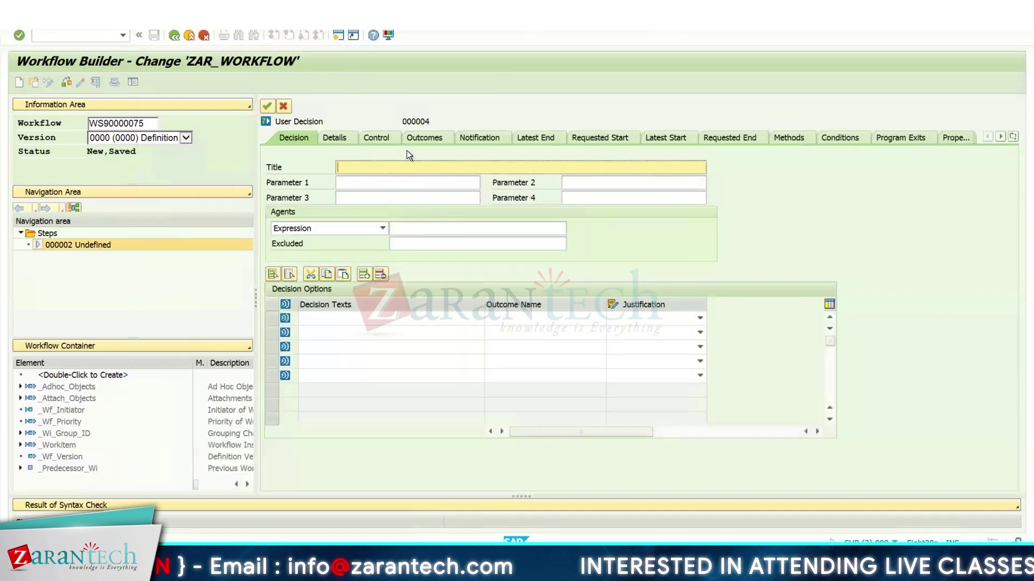
type("A")
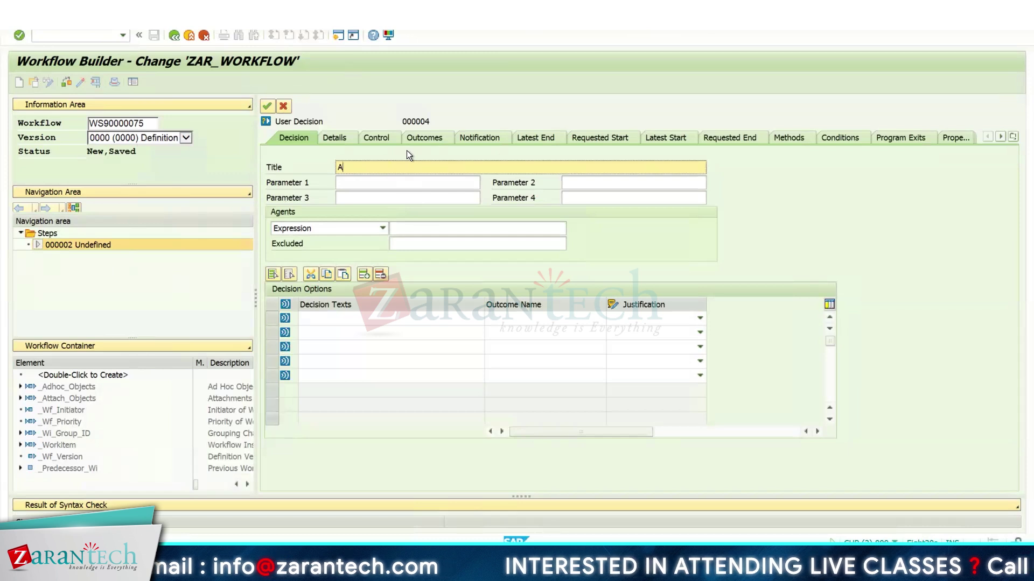
type("pp")
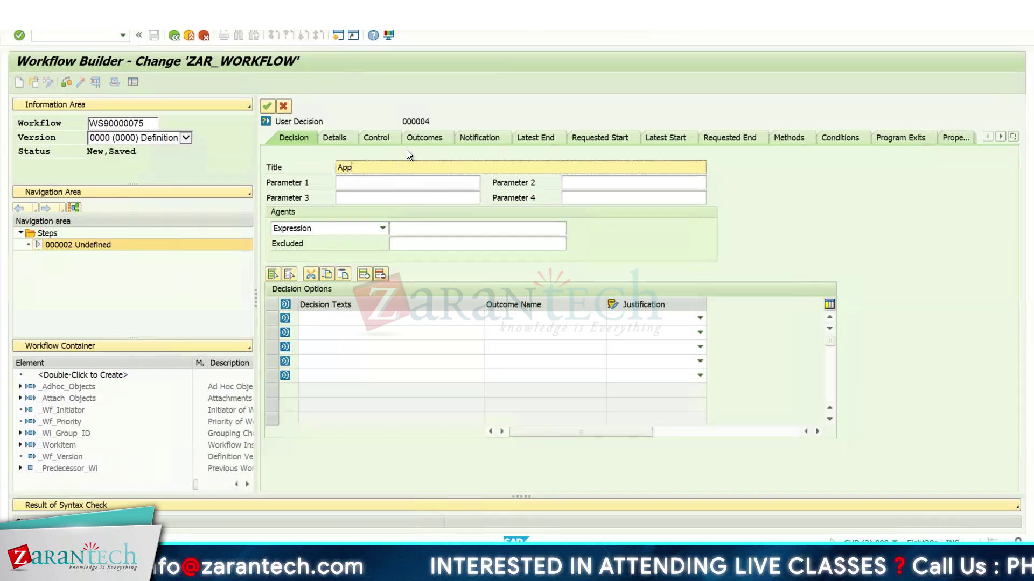
type("roval/Reject Leave")
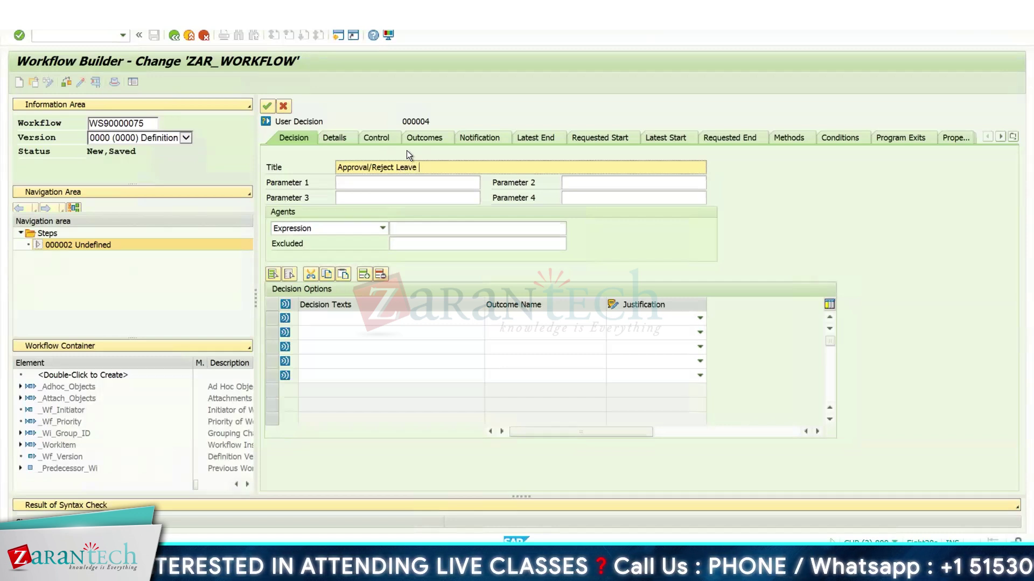
type("Request")
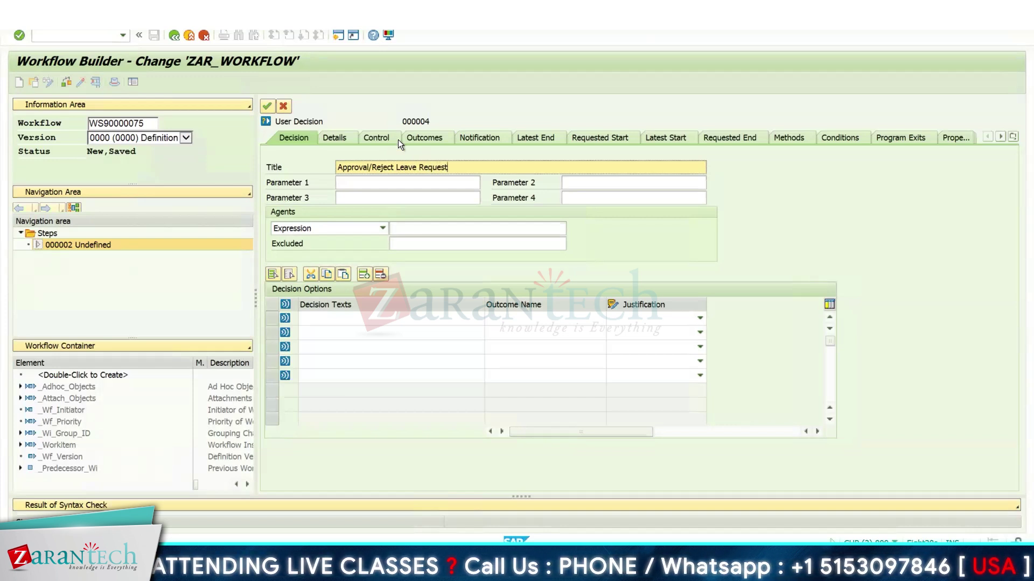
Set the decision step's agent to the workflow initiator expression &WF_INITIATOR&.
left_click(362, 196)
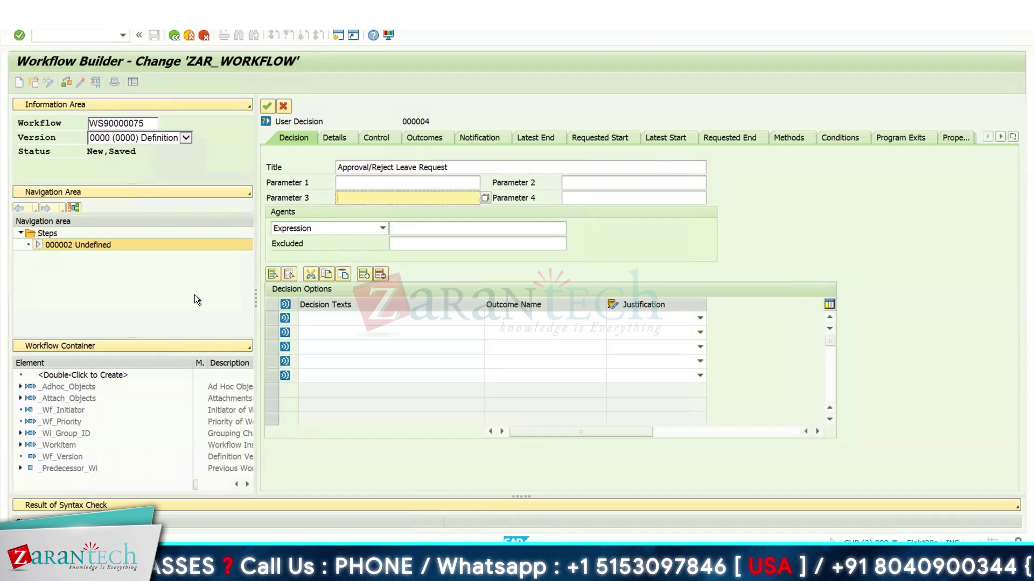
left_click(321, 229)
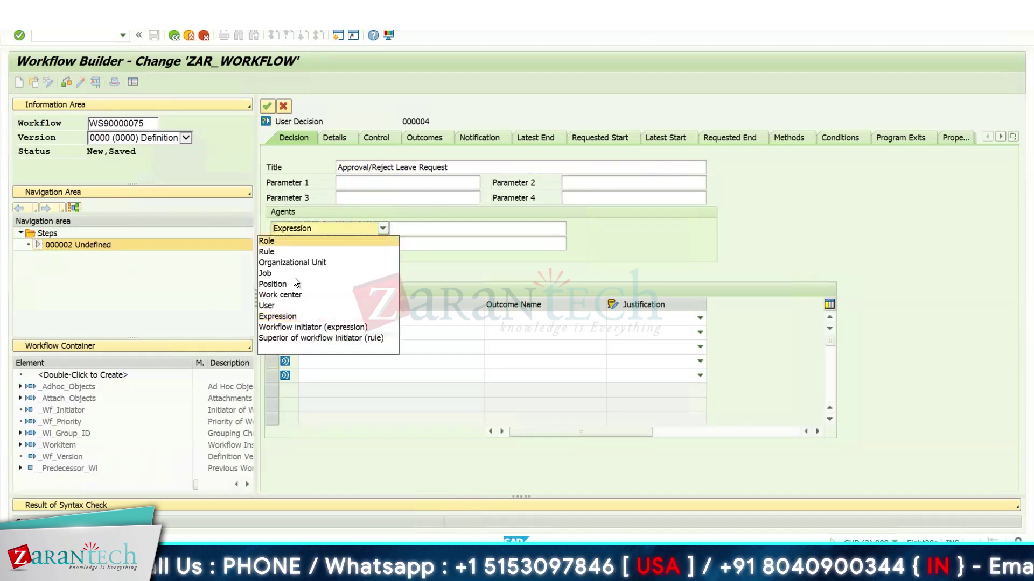
left_click(285, 305)
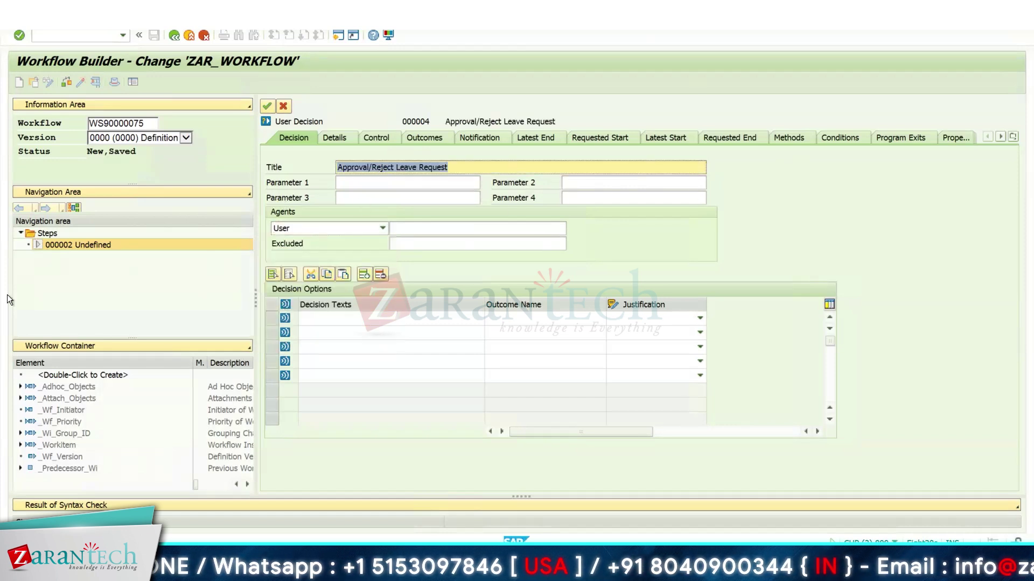
left_click(375, 229)
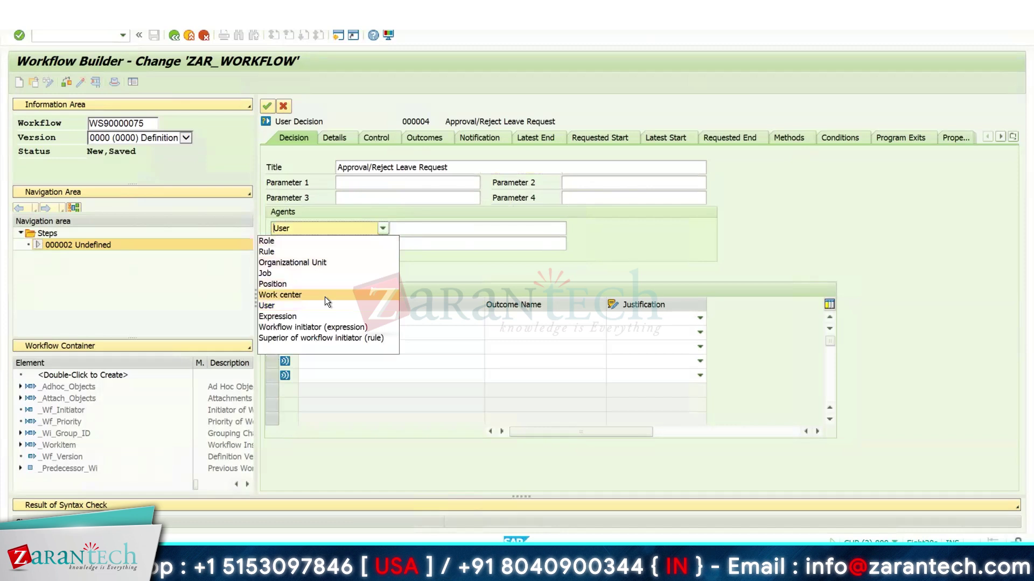
left_click(327, 328)
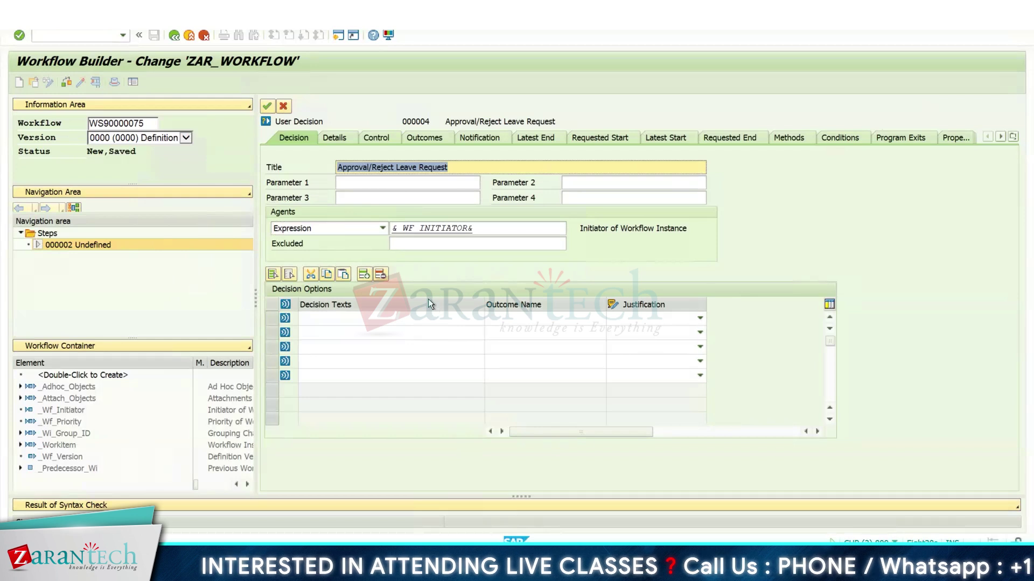
Add decision option 'Approve Leave' with outcome name Approve.
left_click(312, 323)
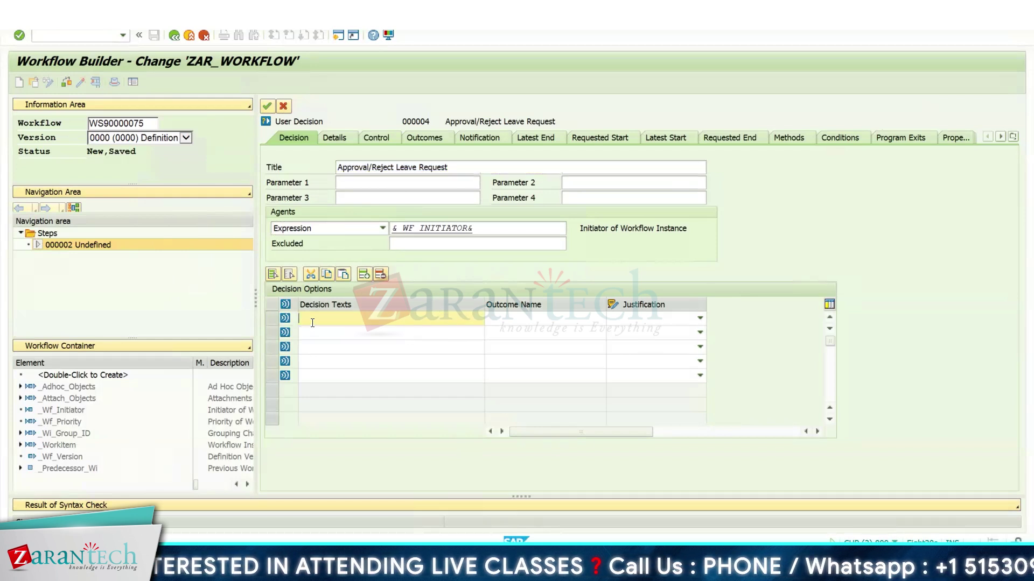
type("Approva")
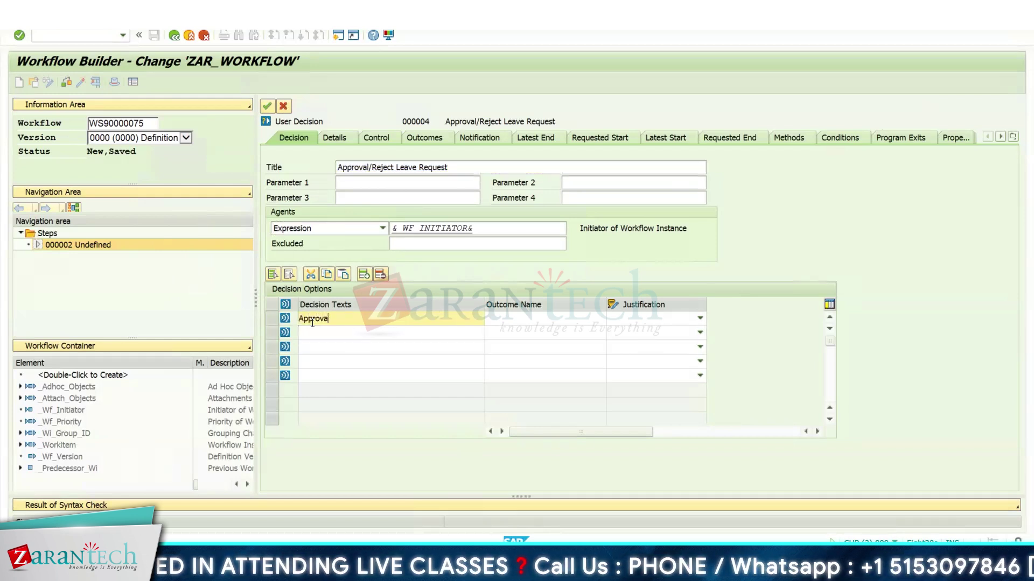
type("l")
key("BackSpace")
key("BackSpace")
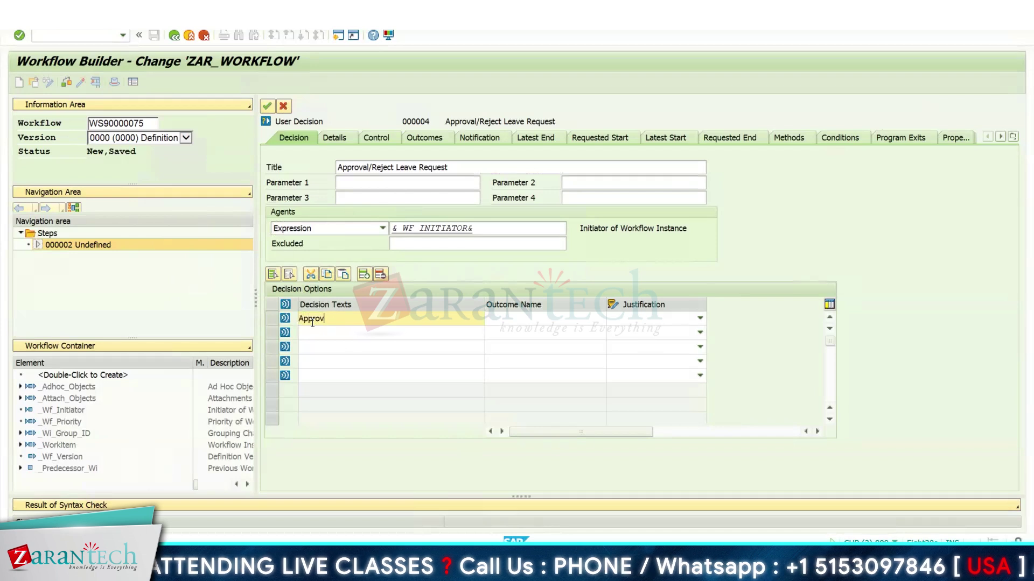
type("e LEav")
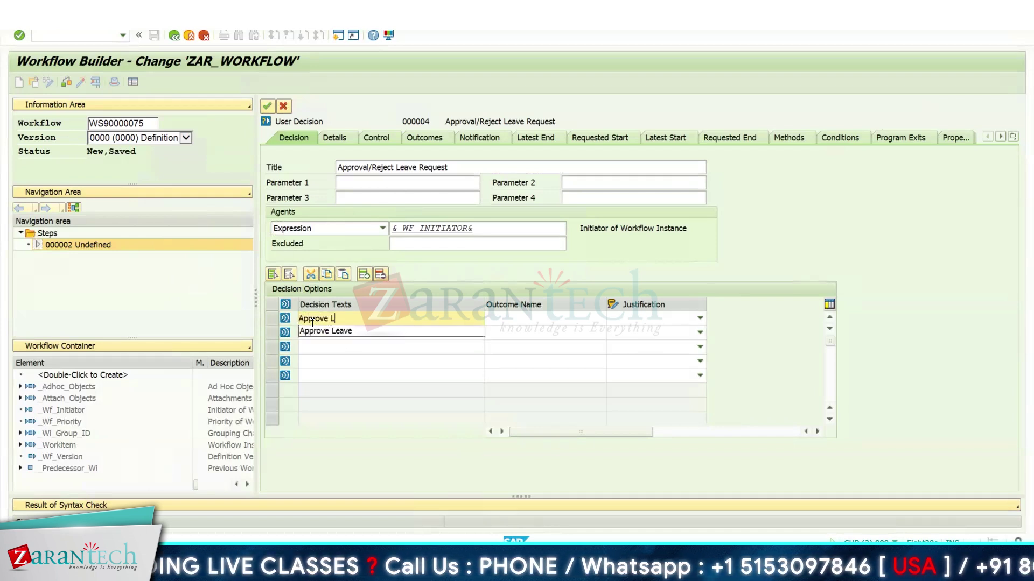
key("BackSpace")
key("BackSpace")
key("BackSpace")
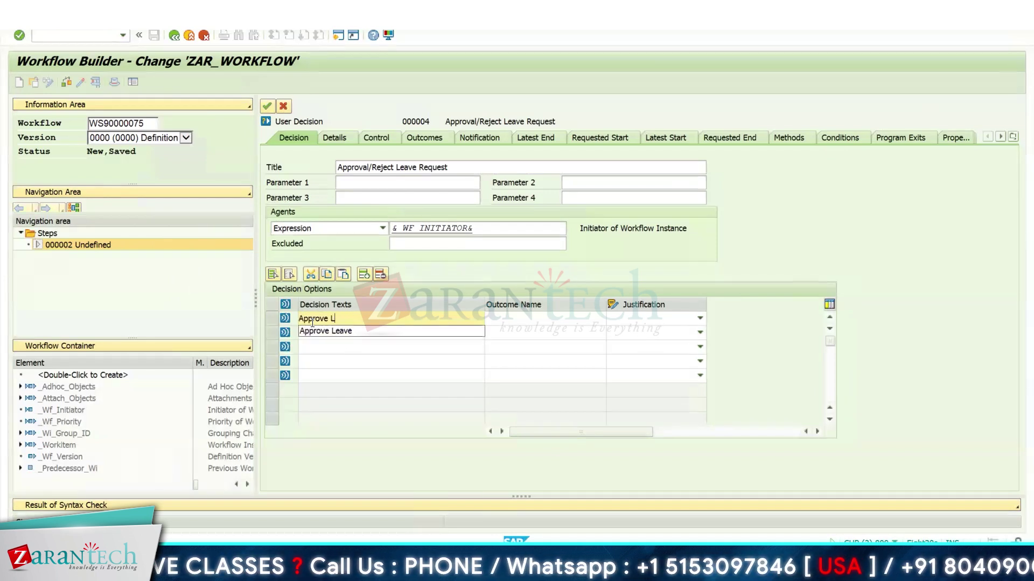
type("eave")
key("Tab")
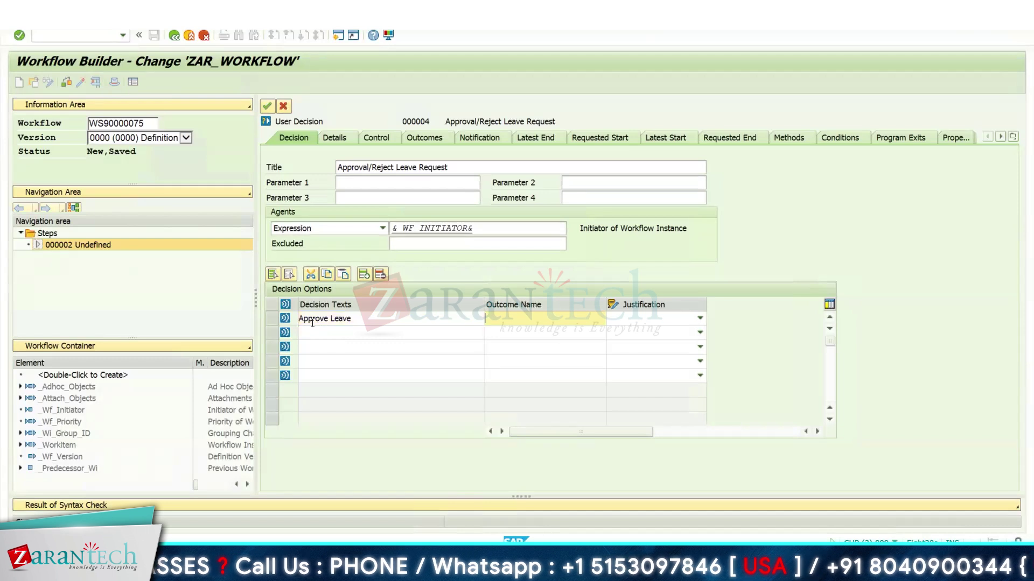
type("Approve")
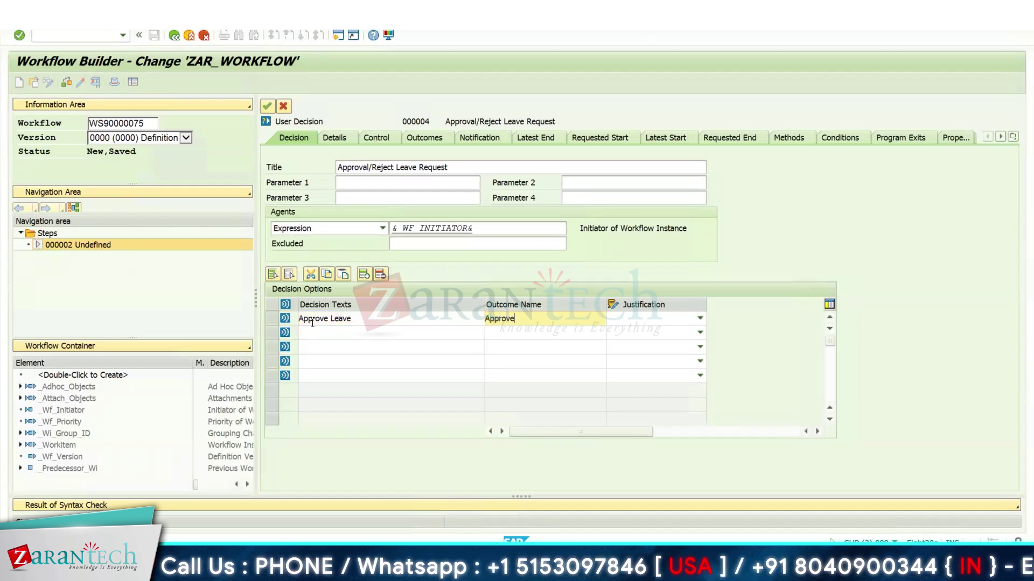
Add decision option 'Reject Leave' with outcome name Reject.
left_click(329, 331)
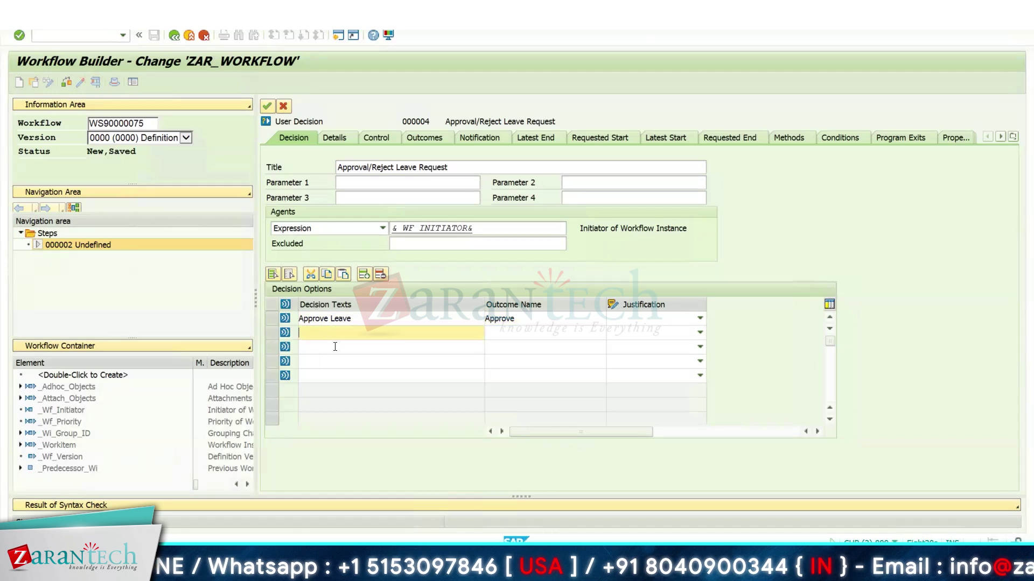
type("Reje")
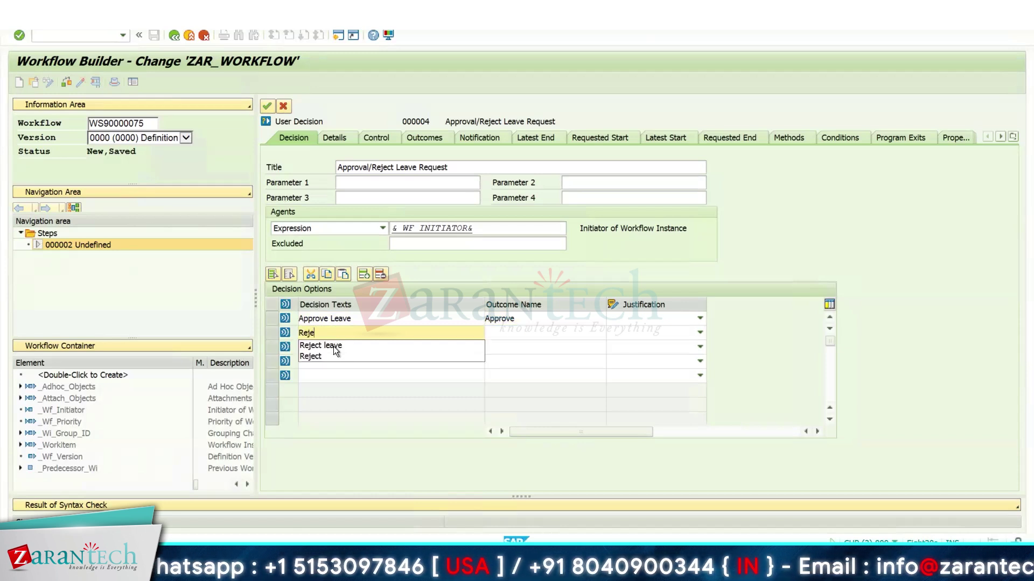
type("ct LEave")
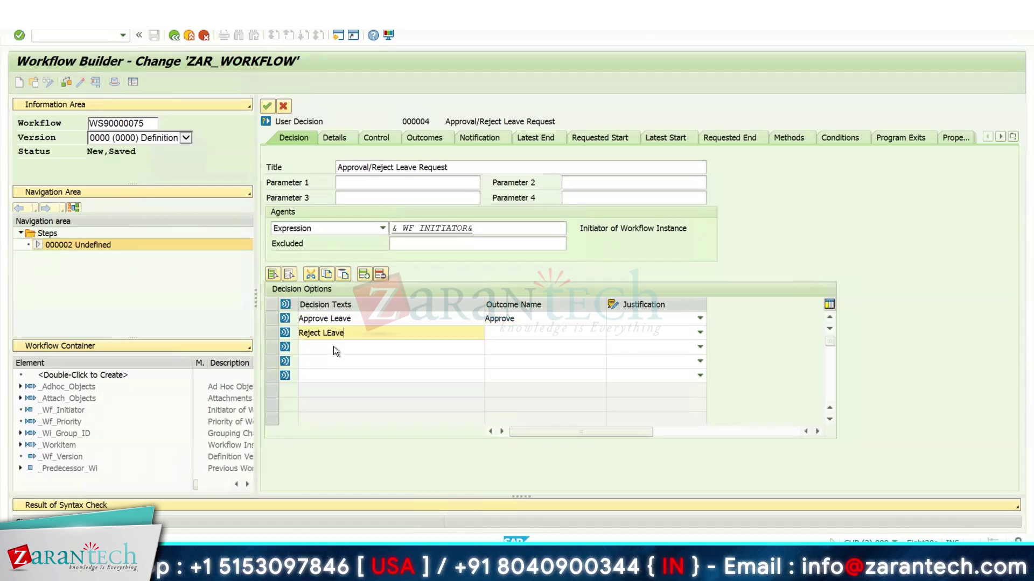
key("BackSpace")
key("BackSpace")
key("BackSpace")
key("BackSpace")
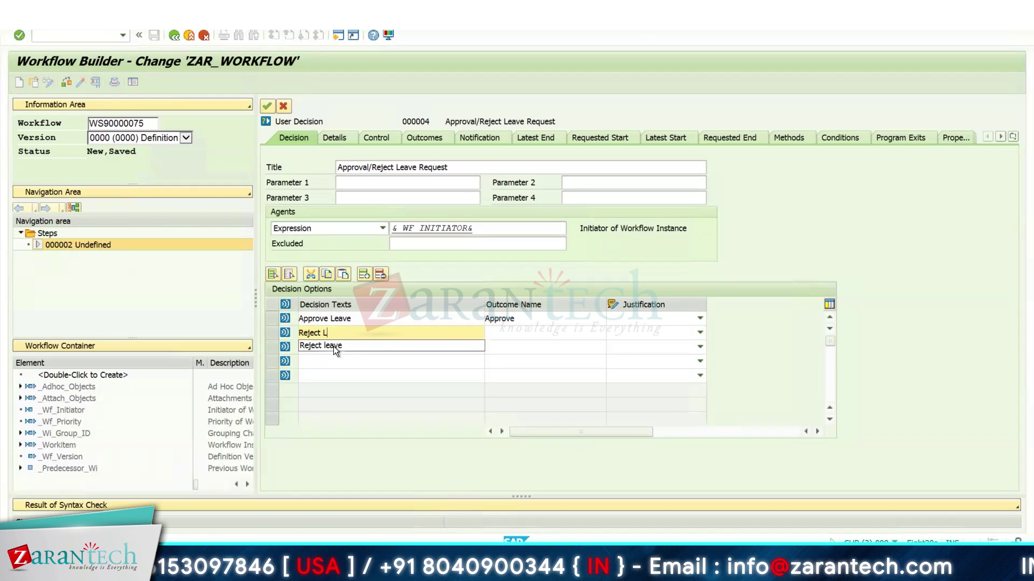
type("eave")
key("Tab")
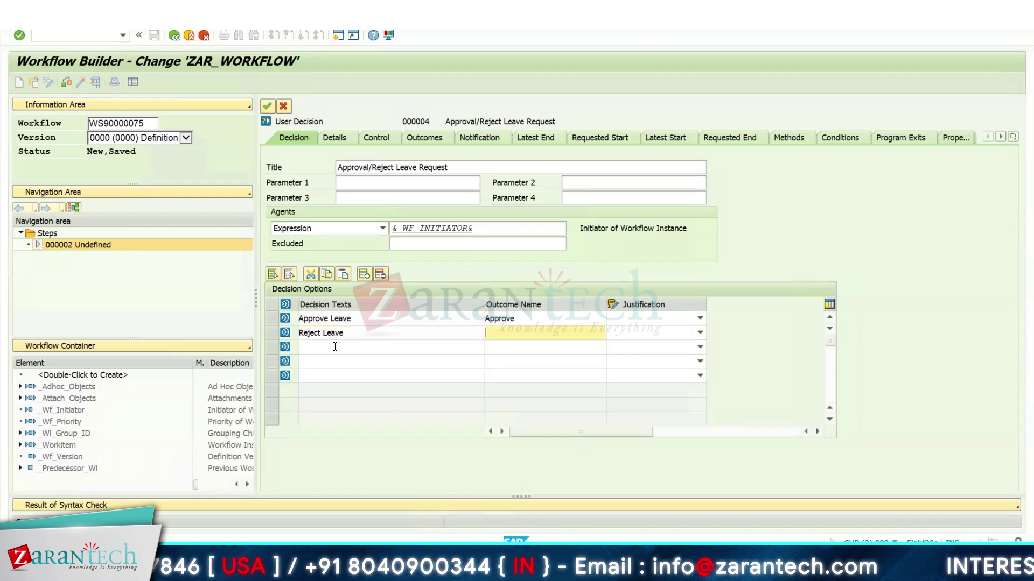
type("Reject")
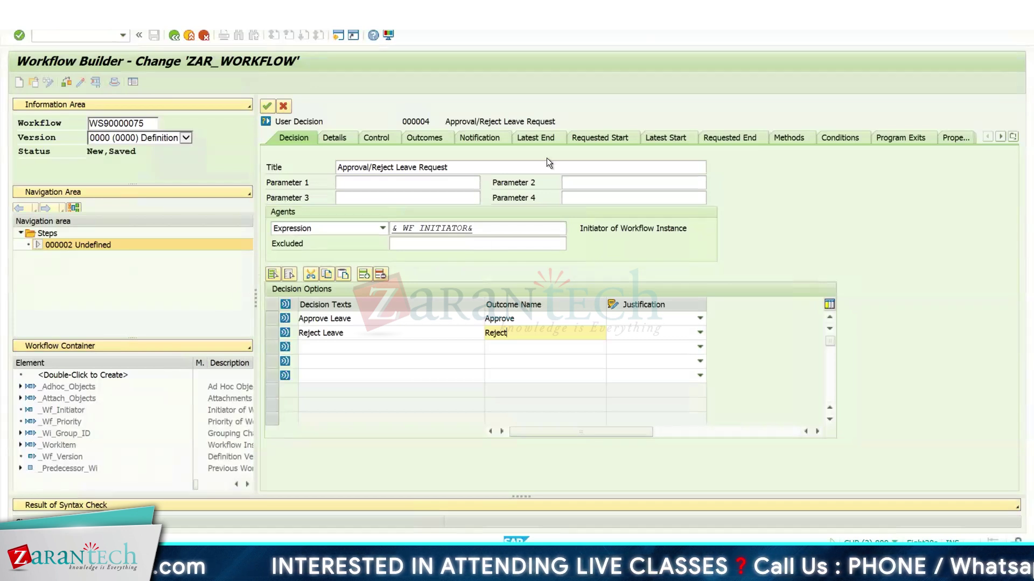
left_click(442, 182)
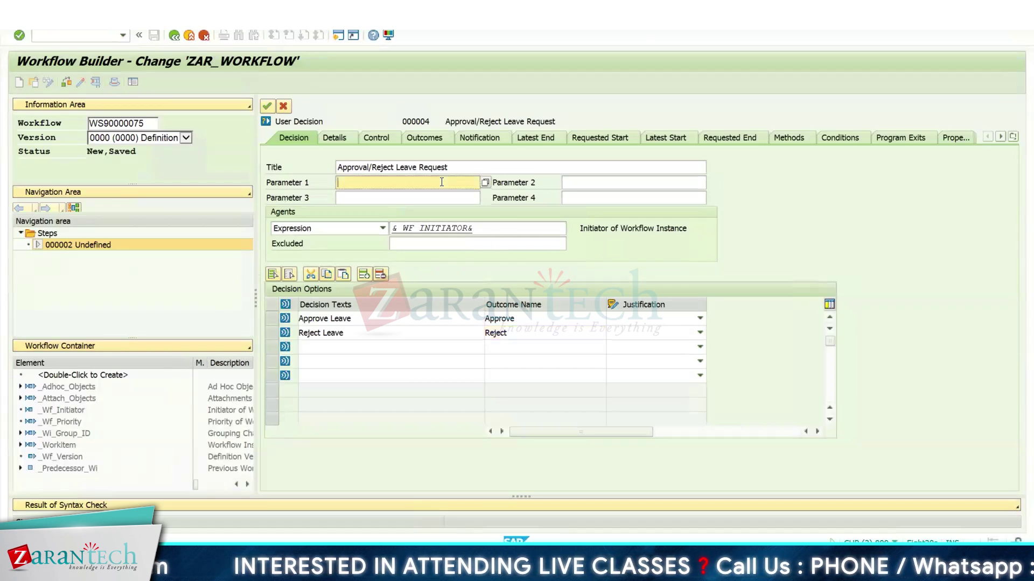
left_click(485, 181)
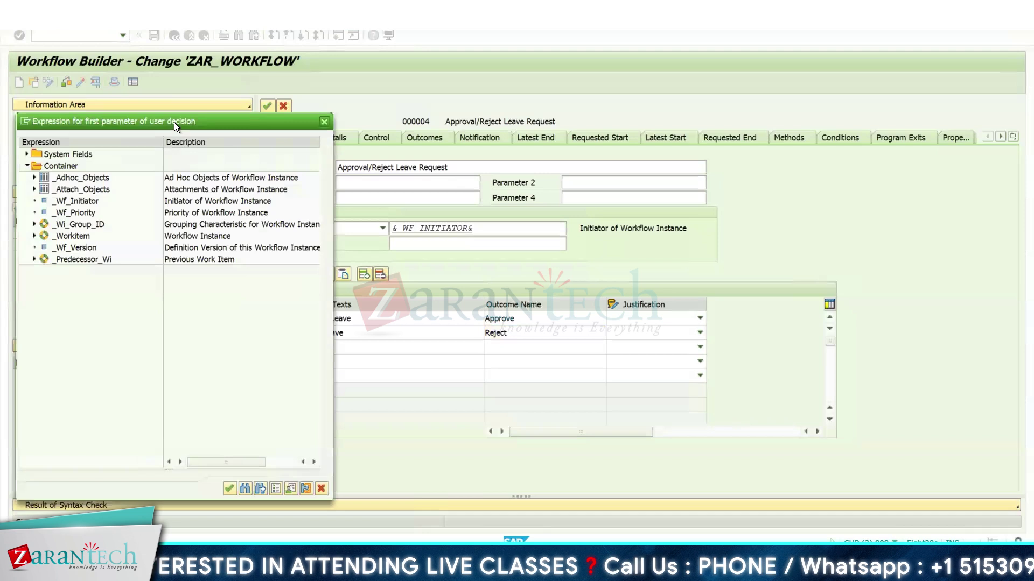
left_click_drag(173, 122, 417, 115)
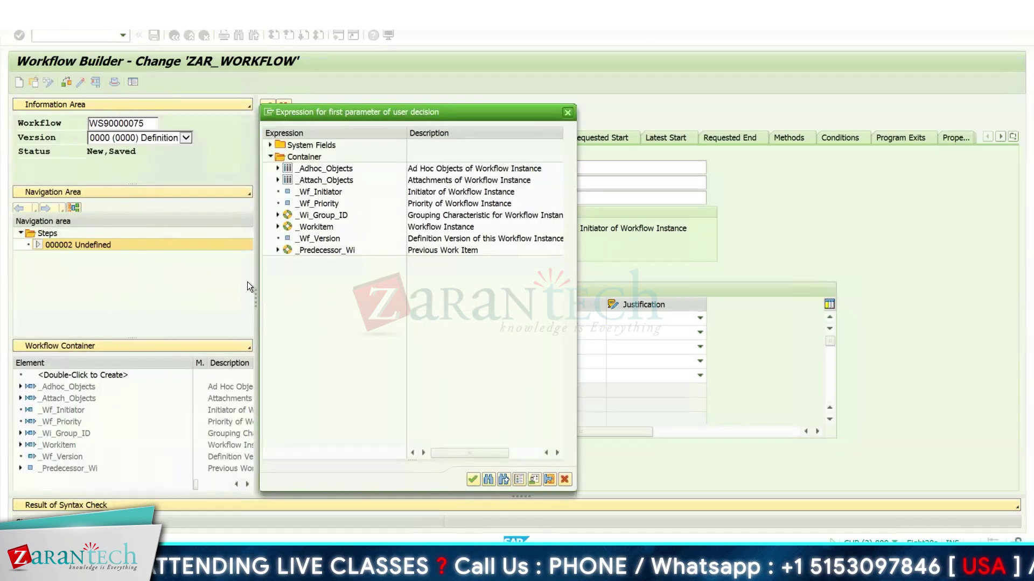
left_click(567, 112)
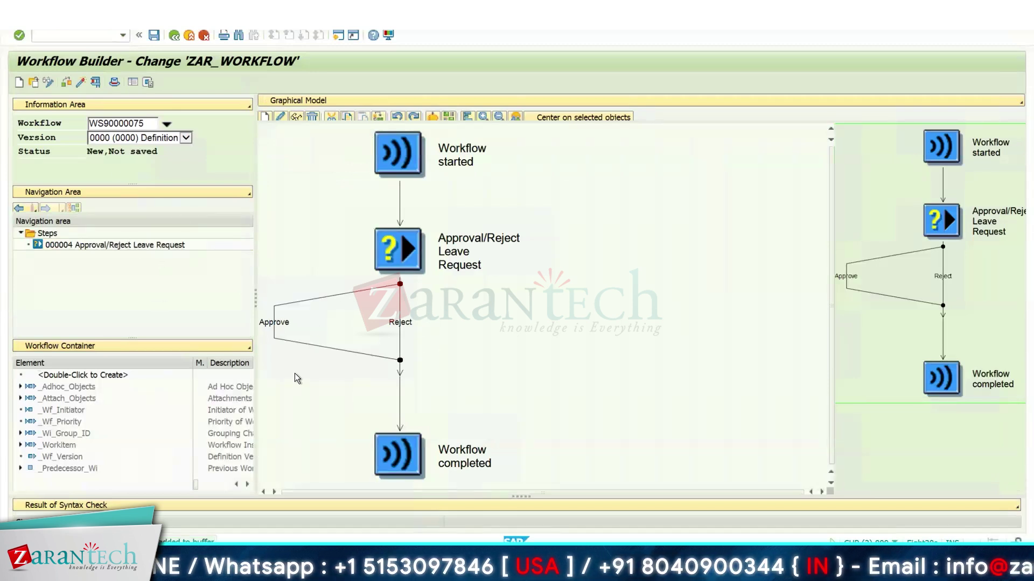
Create a new step on the Approve outcome branch and select Send Mail as its type.
left_click(400, 321)
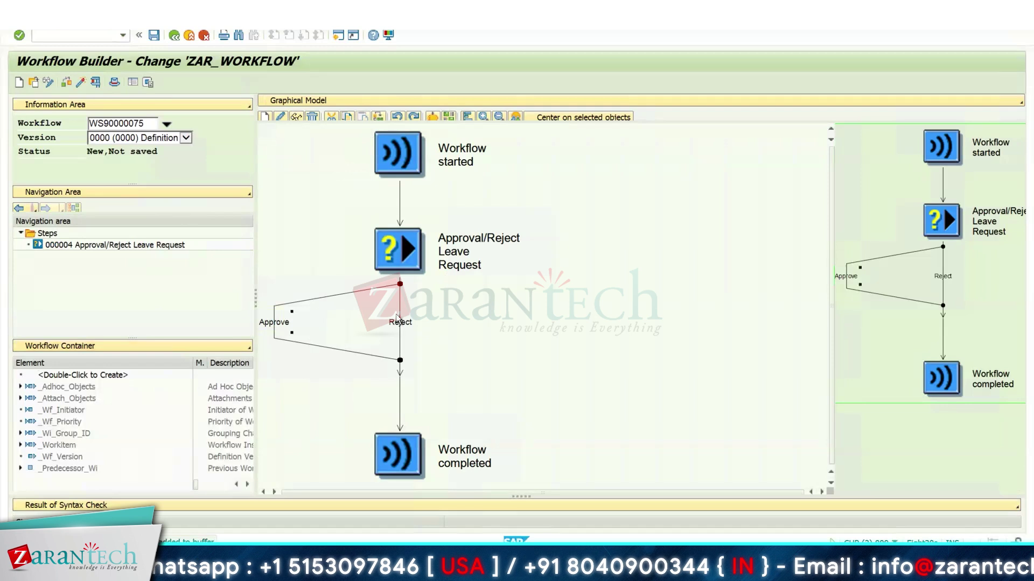
left_click(263, 324)
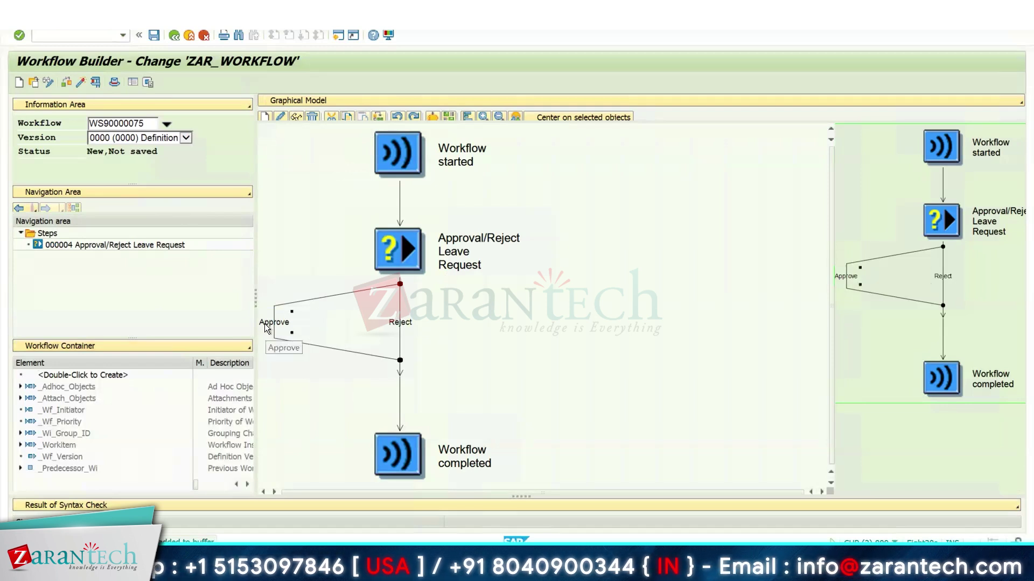
right_click(292, 328)
left_click(293, 333)
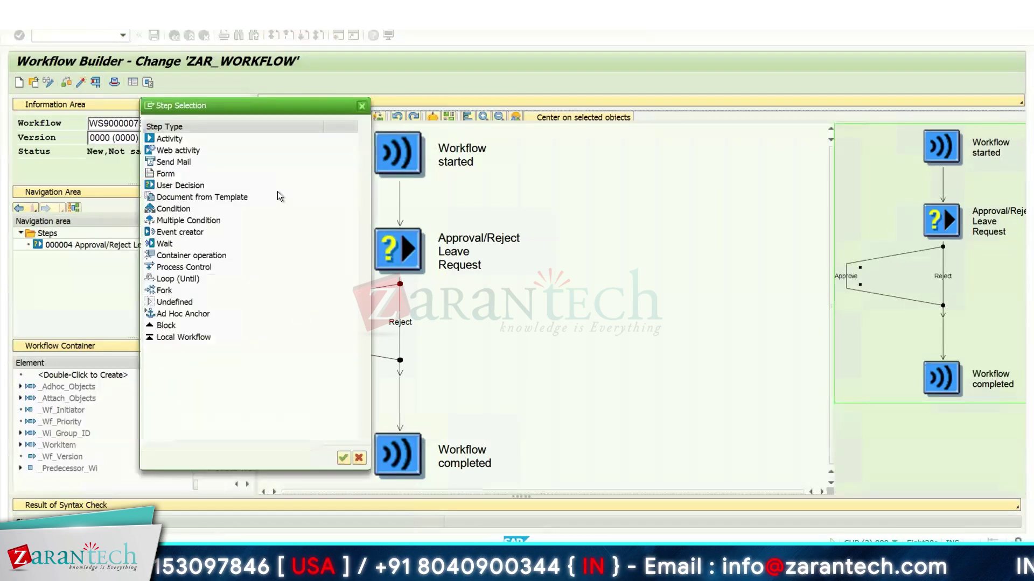
left_click_drag(286, 101, 435, 84)
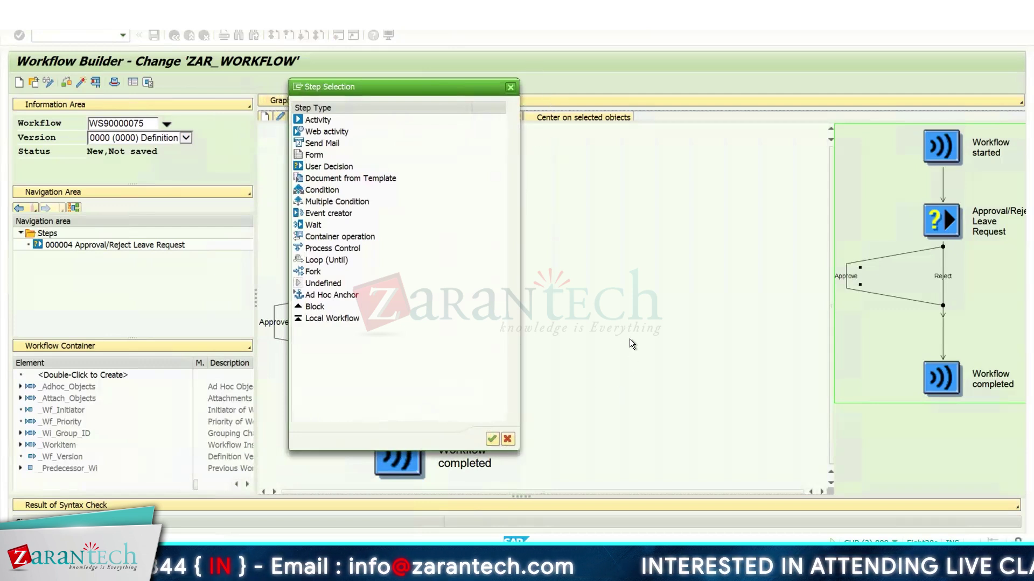
left_click(330, 147)
Insert the Send Mail step with recipient type Organizational Object and expression &_WF_INITIATOR&.
double_click(329, 147)
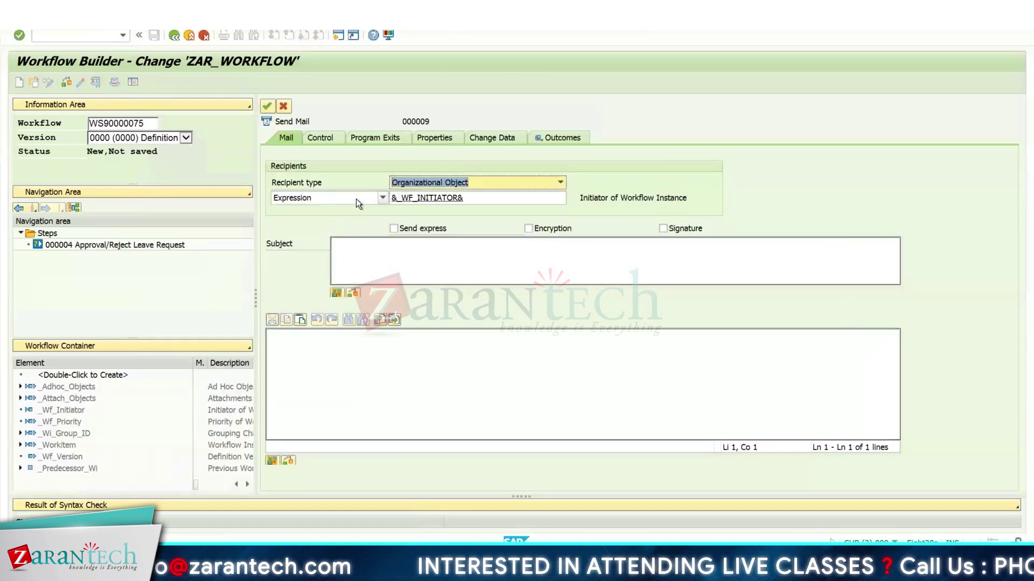
left_click(328, 201)
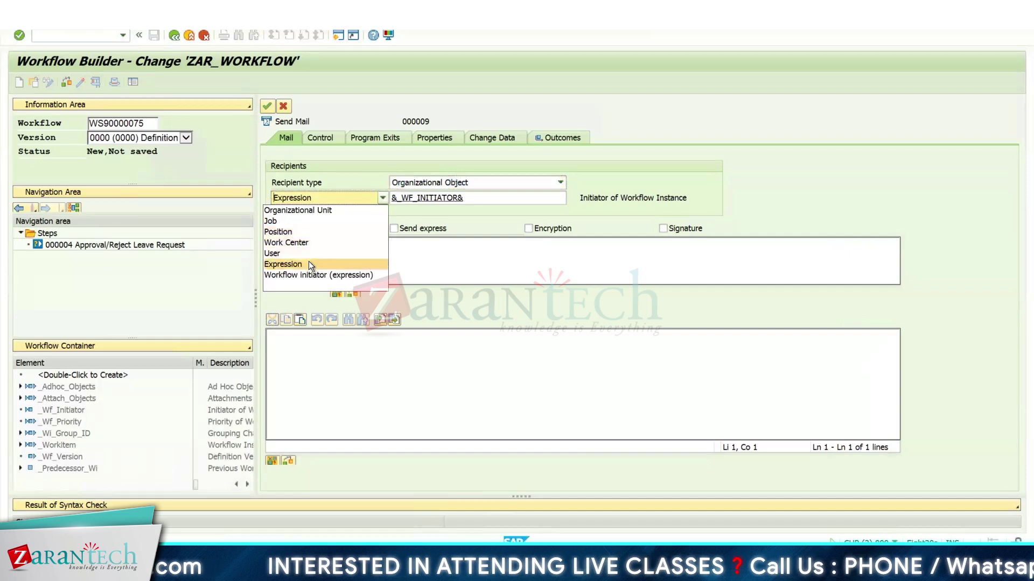
left_click(516, 174)
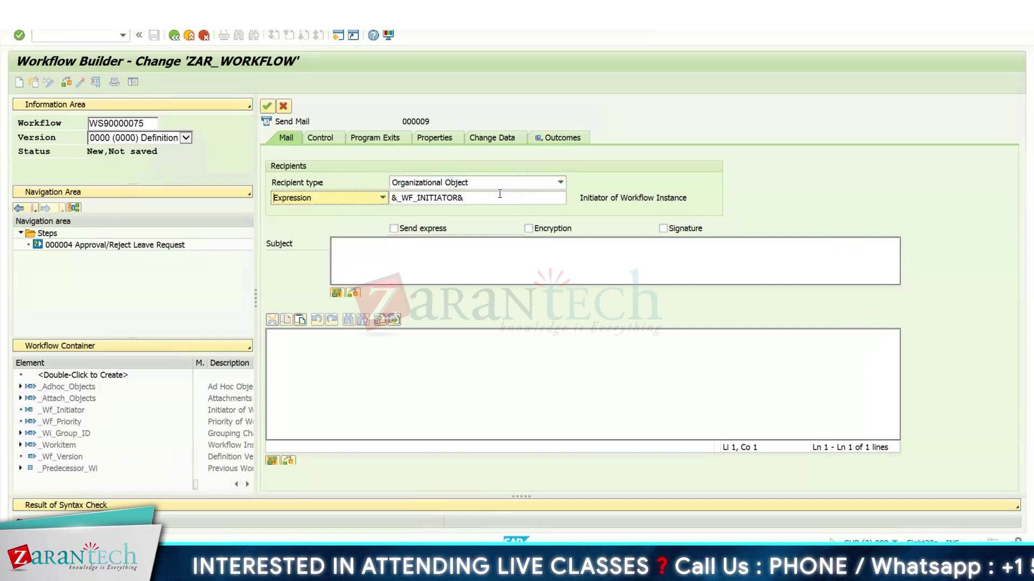
left_click(498, 188)
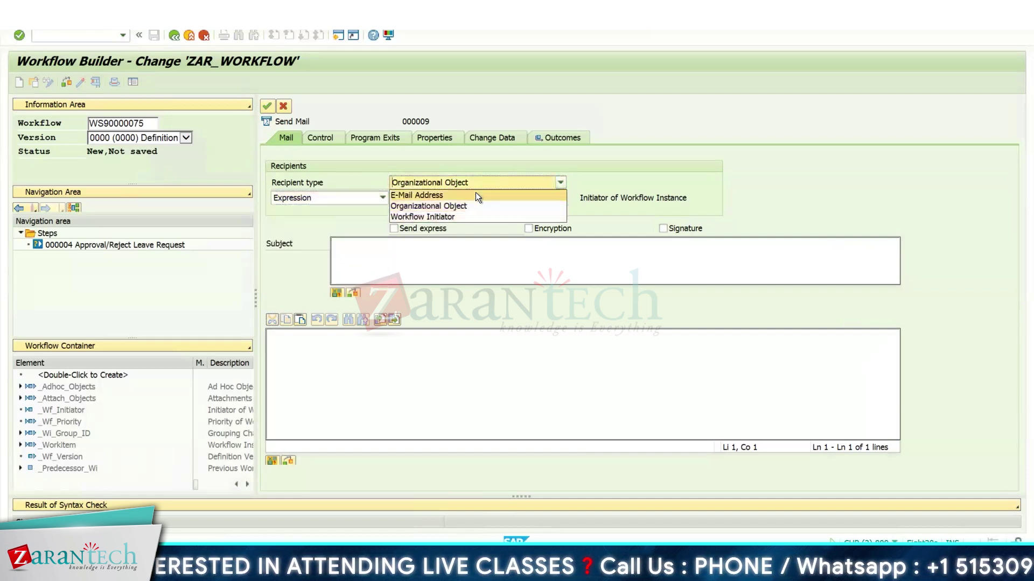
left_click(476, 194)
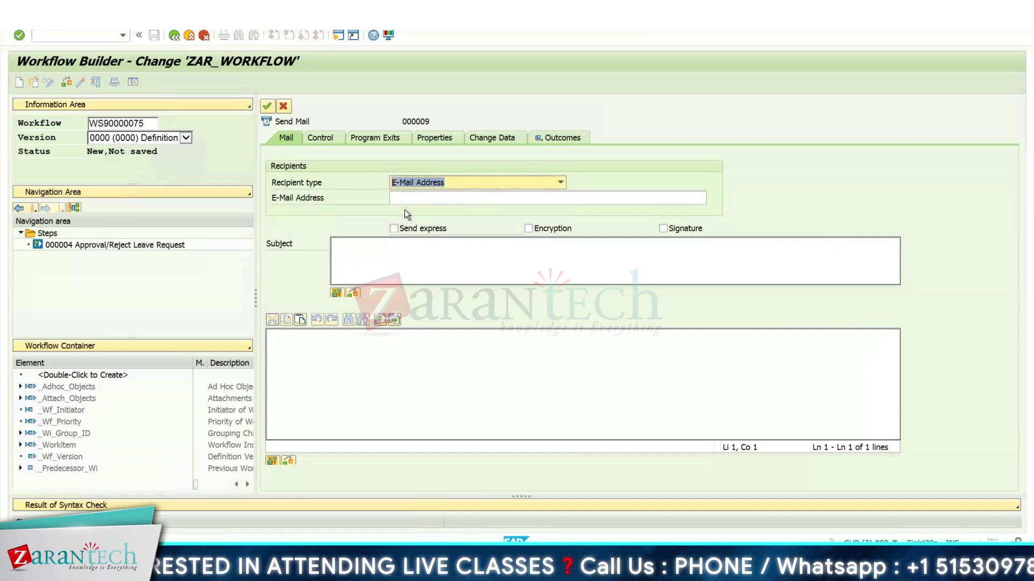
left_click(438, 183)
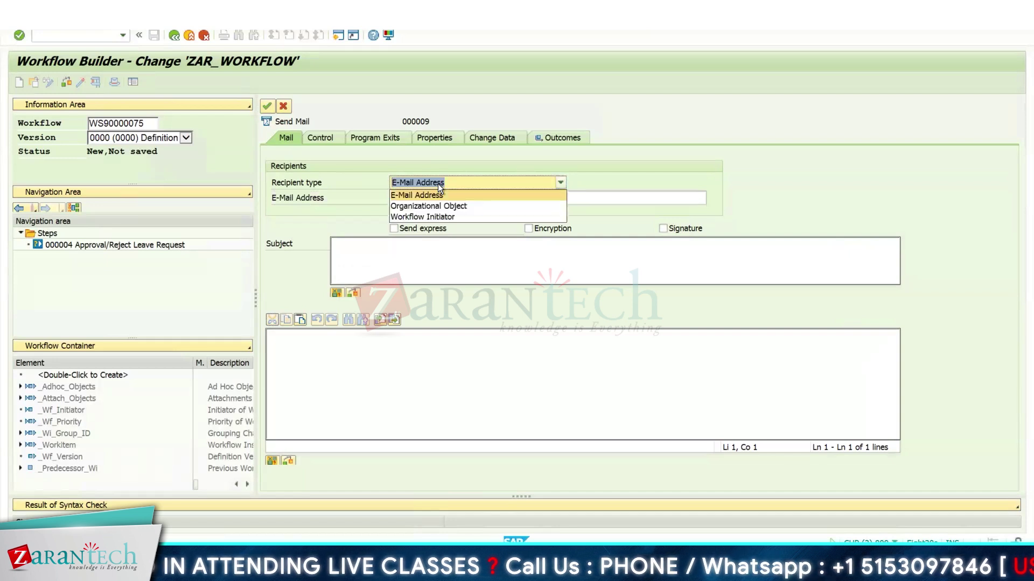
left_click(463, 216)
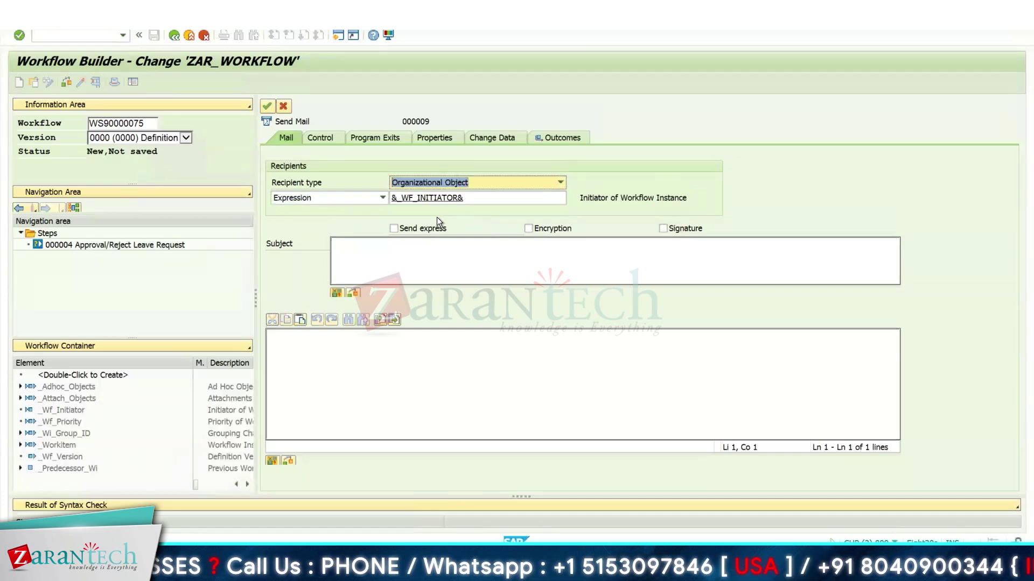
left_click(384, 257)
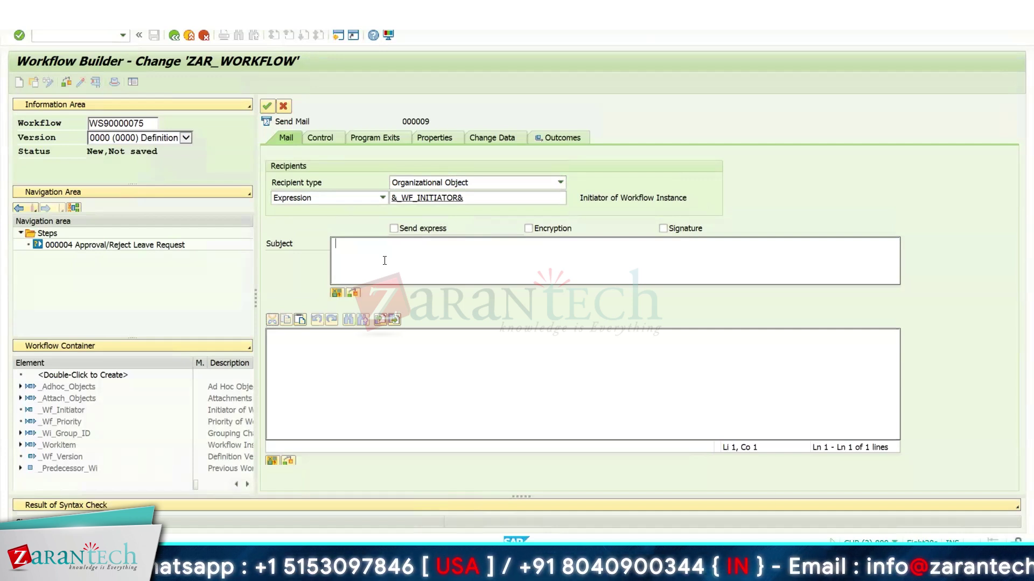
Enter subject 'Approve Leave Request' and start the body with 'Hi, User'.
type("App")
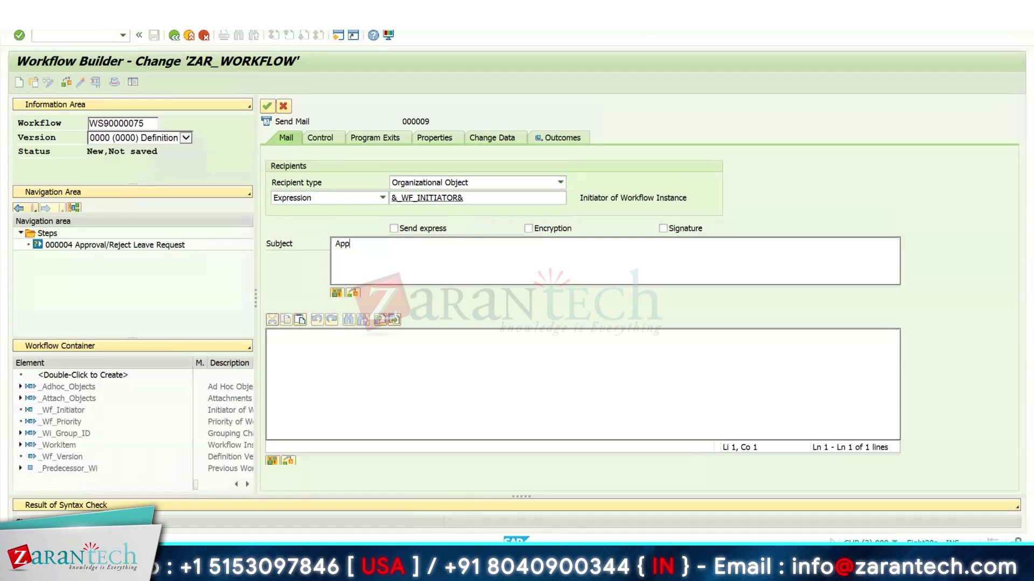
type("rove Lea")
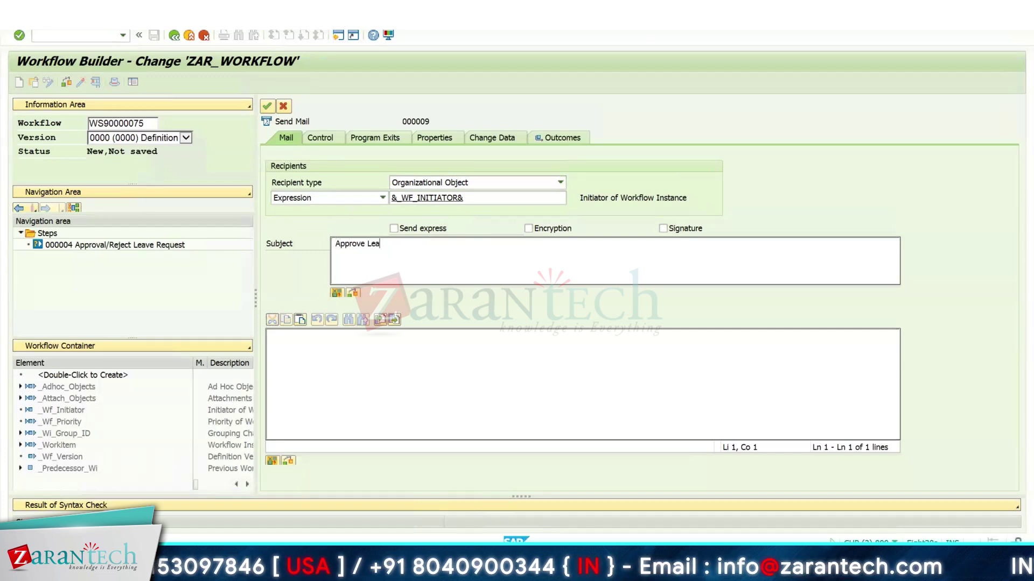
type("ve REquest")
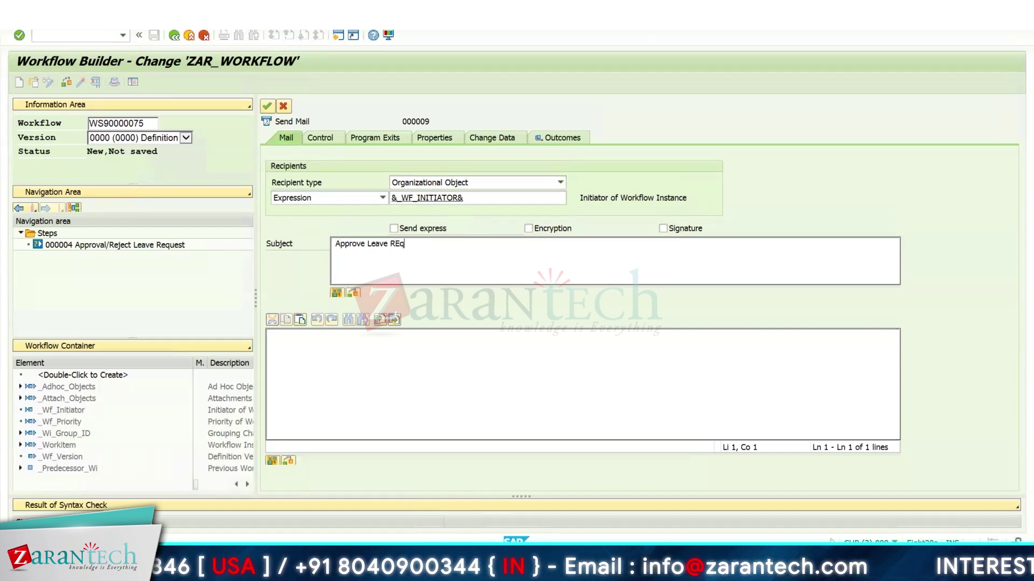
key("BackSpace")
key("BackSpace")
key("BackSpace")
key("BackSpace")
key("BackSpace")
key("BackSpace")
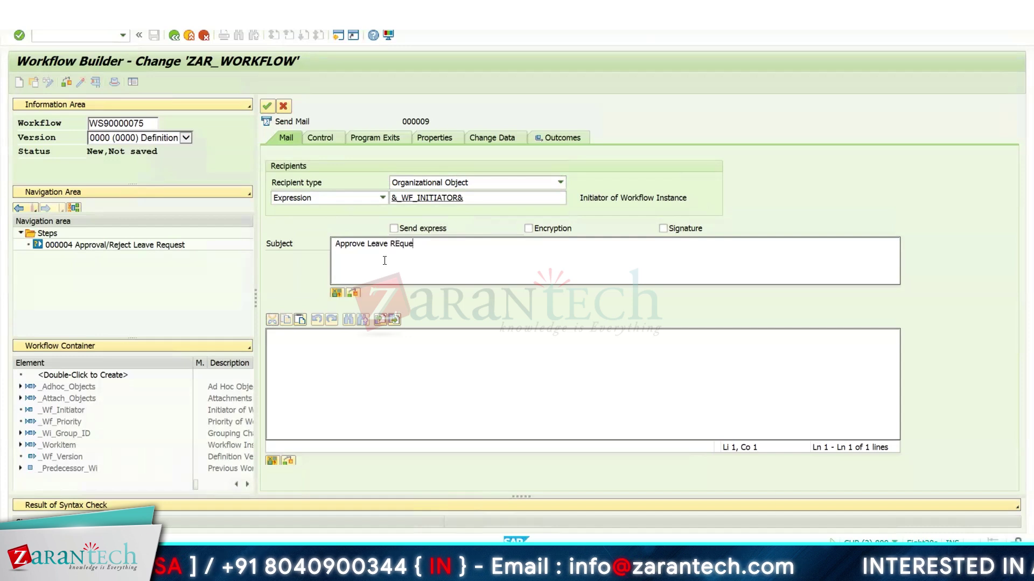
type("equest")
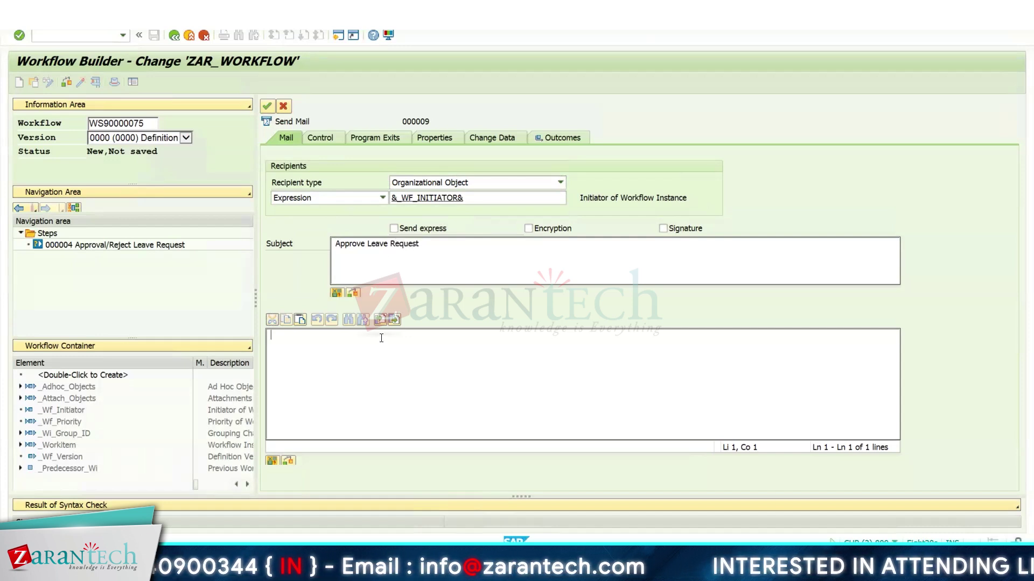
type("Hi, USe")
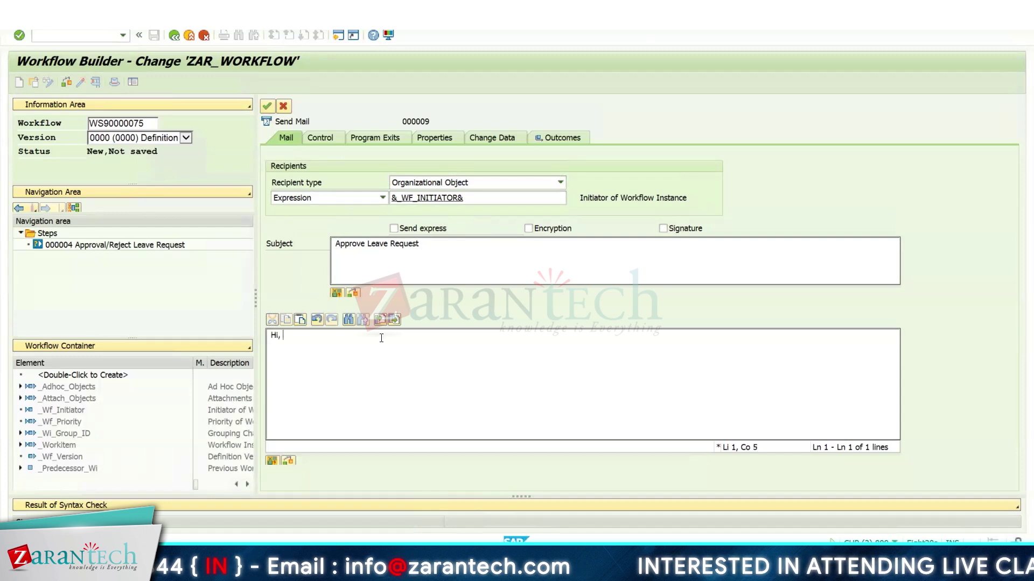
key("BackSpace")
key("BackSpace")
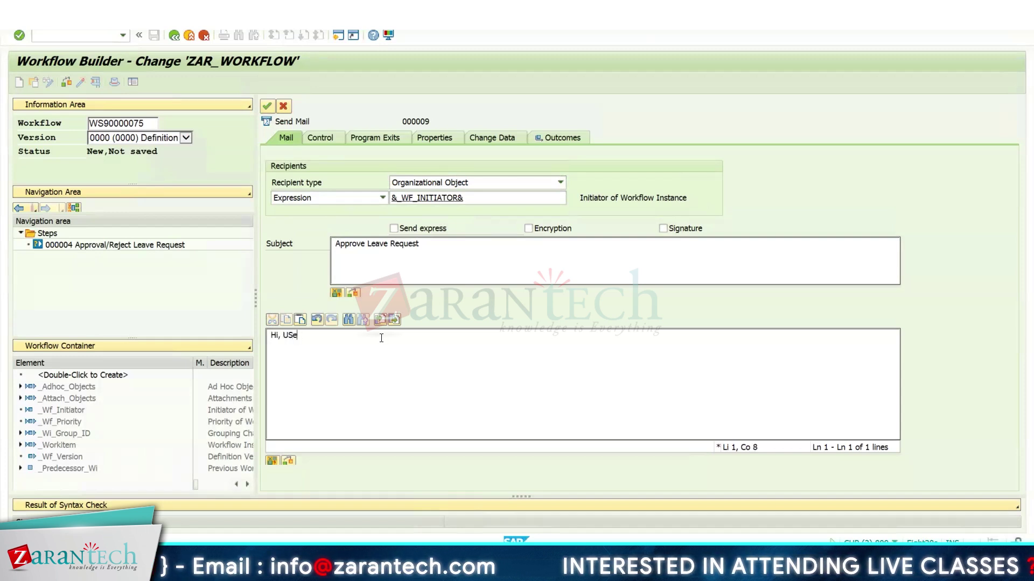
type("ser")
Add body line 'Your Leave Request has been accepted by your Reporting manager'.
key("Return")
key("Return")
key("Return")
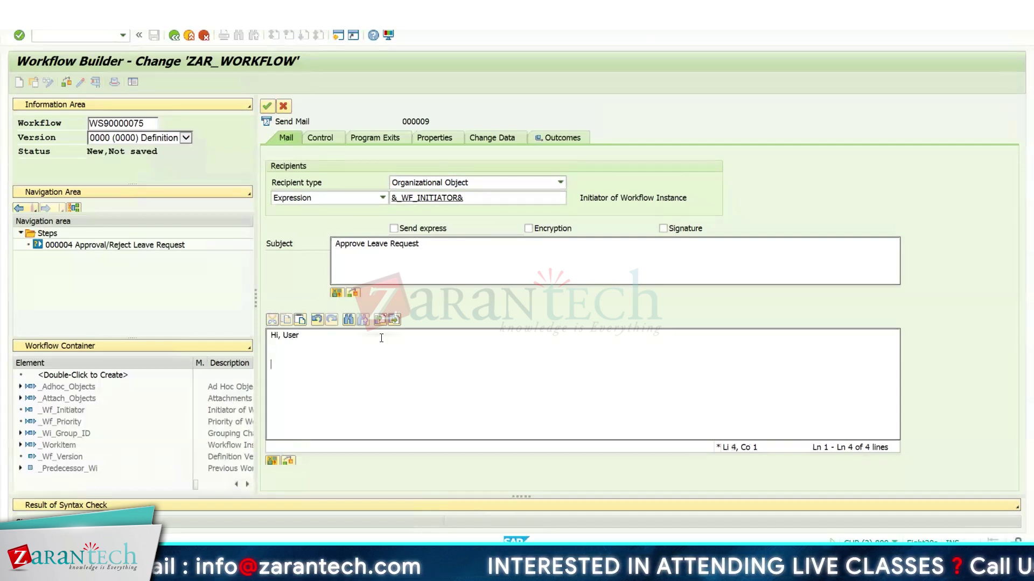
type("Your LEave")
key("BackSpace")
key("BackSpace")
key("BackSpace")
key("BackSpace")
key("BackSpace")
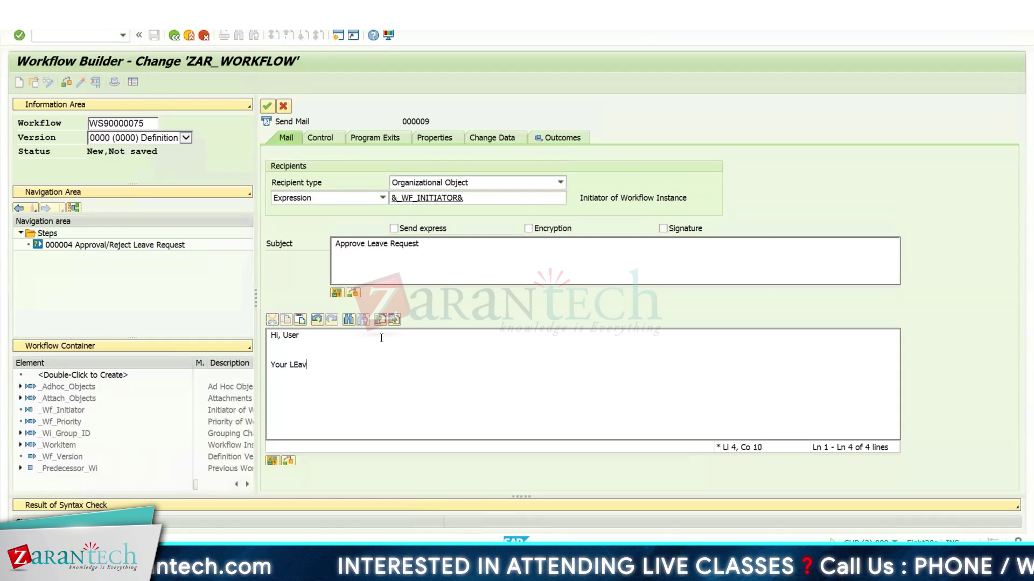
type("eave REquest")
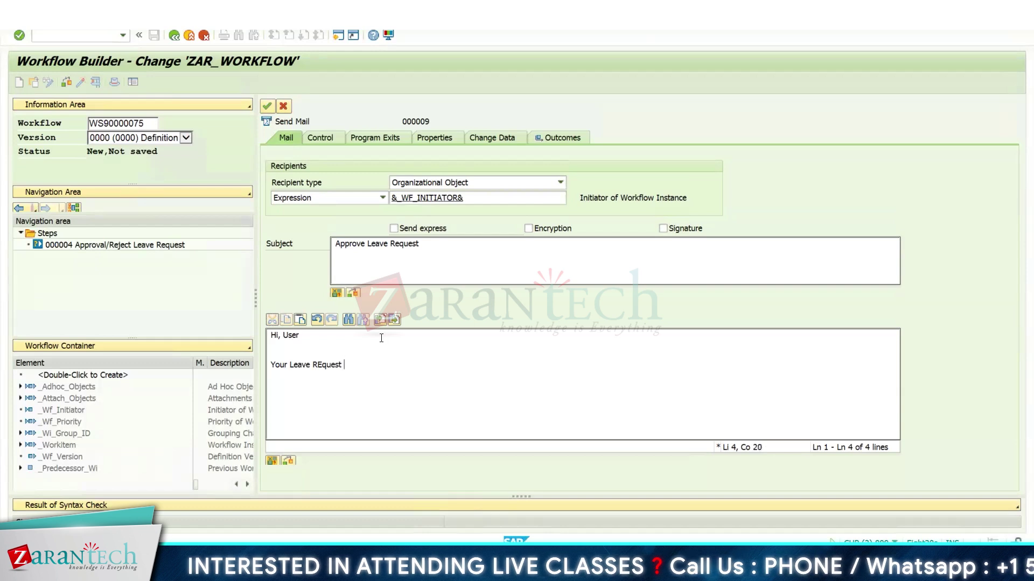
key("BackSpace")
key("BackSpace")
key("BackSpace")
key("BackSpace")
key("BackSpace")
key("BackSpace")
type("e")
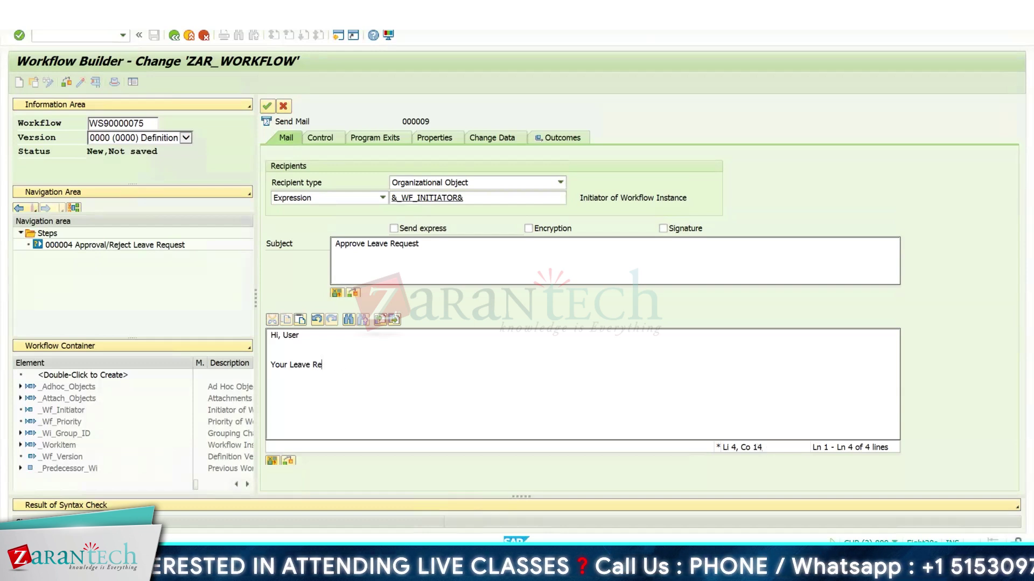
type("quest has ")
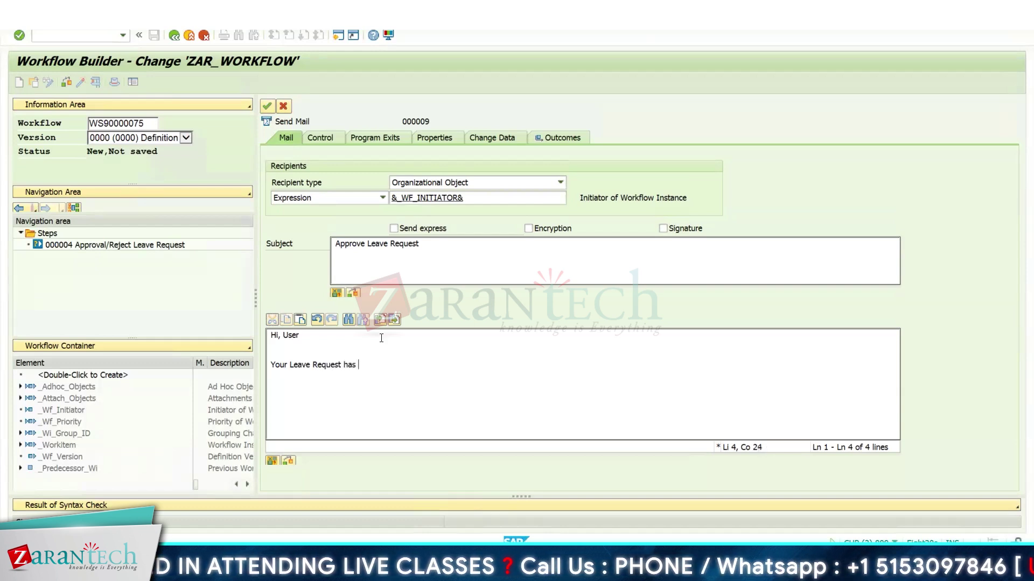
type("been acc")
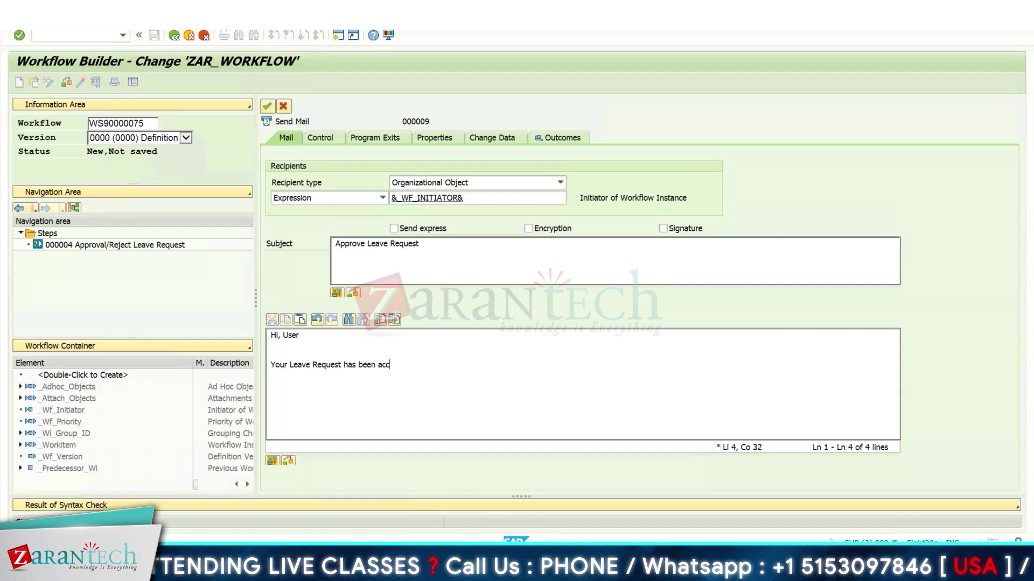
type("epted by")
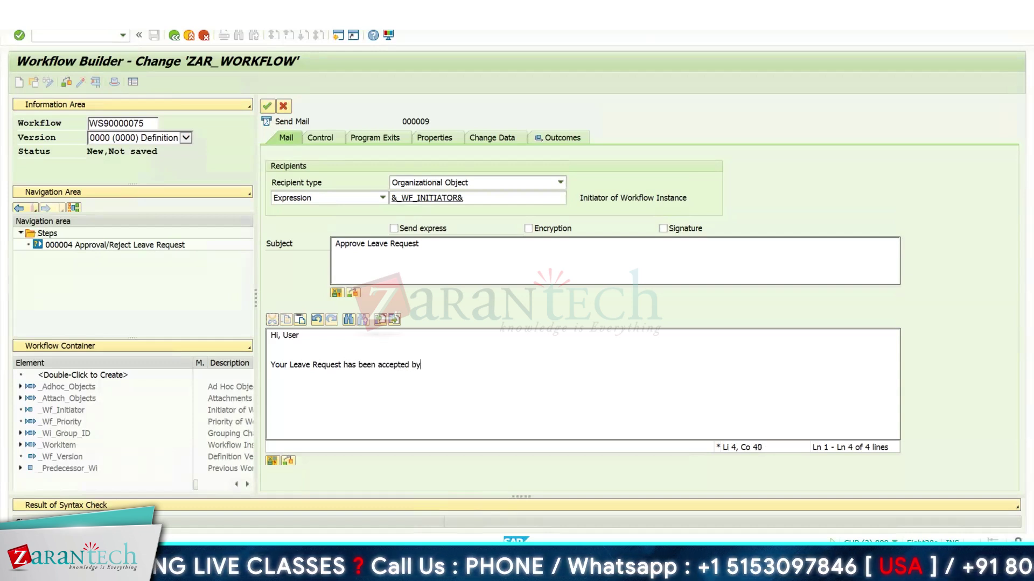
type(" your R")
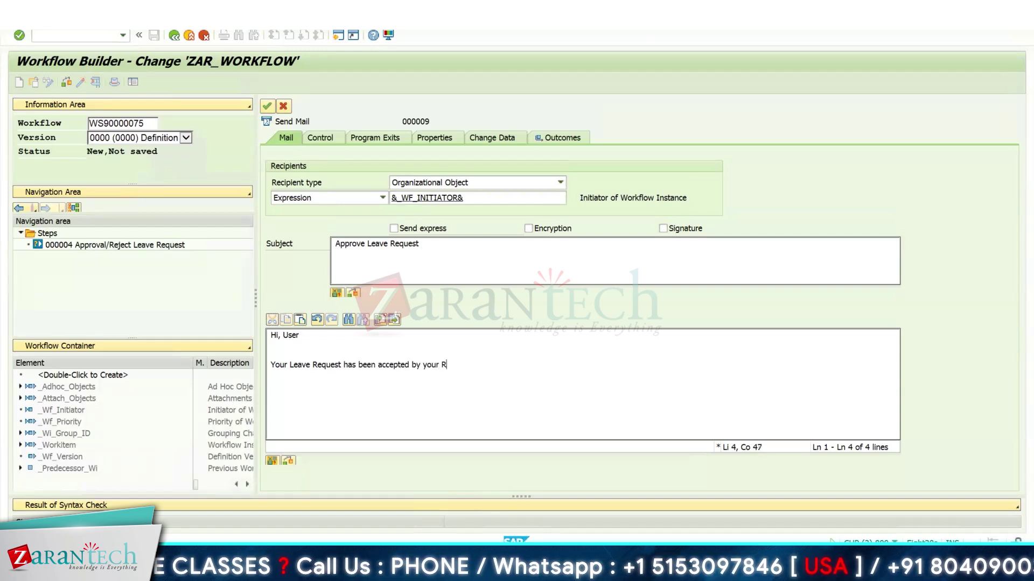
type("eporting manager")
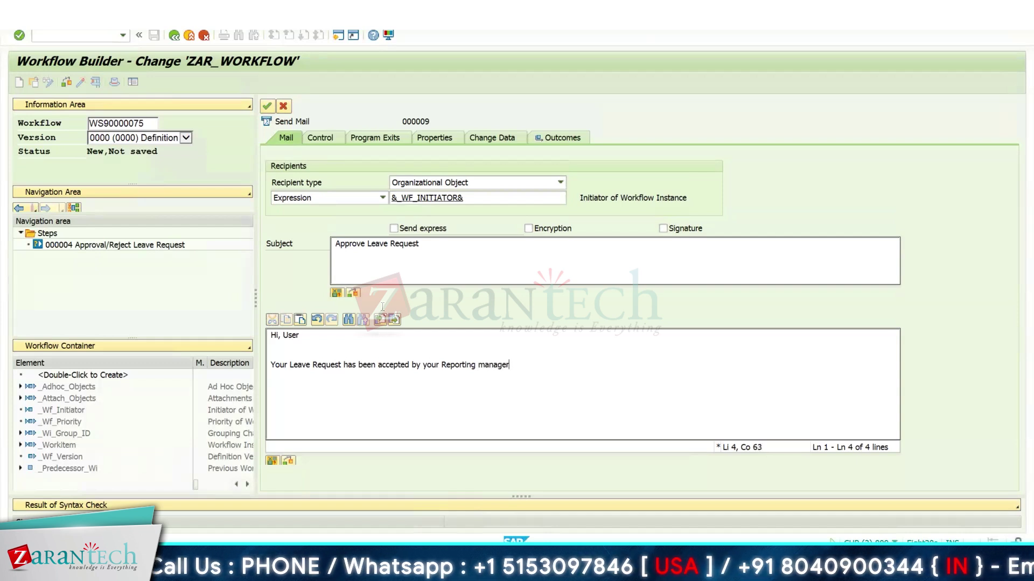
Confirm the Approve Leave Request mail step, accepting the task name and object directory entry.
left_click(262, 106)
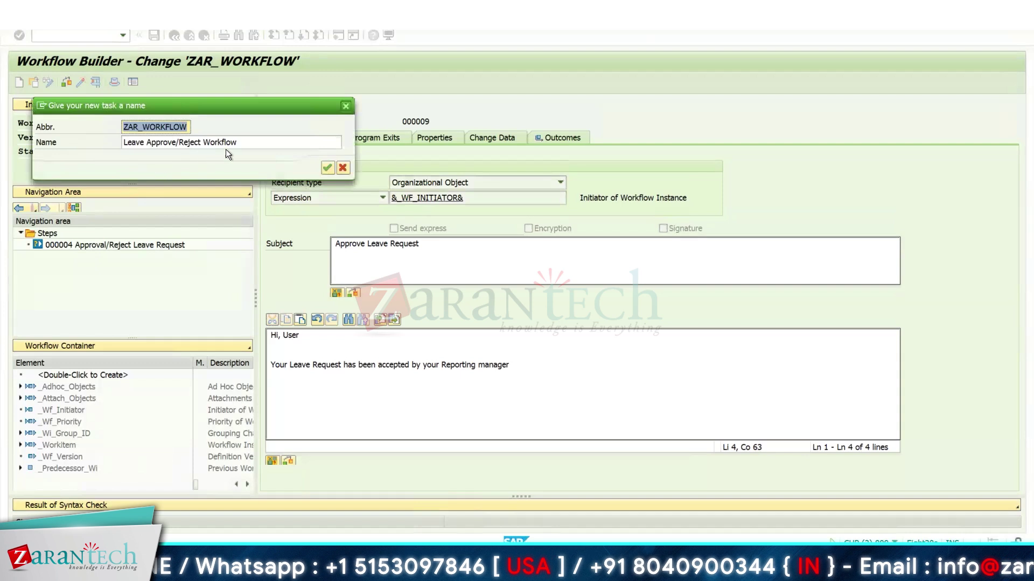
key("Return")
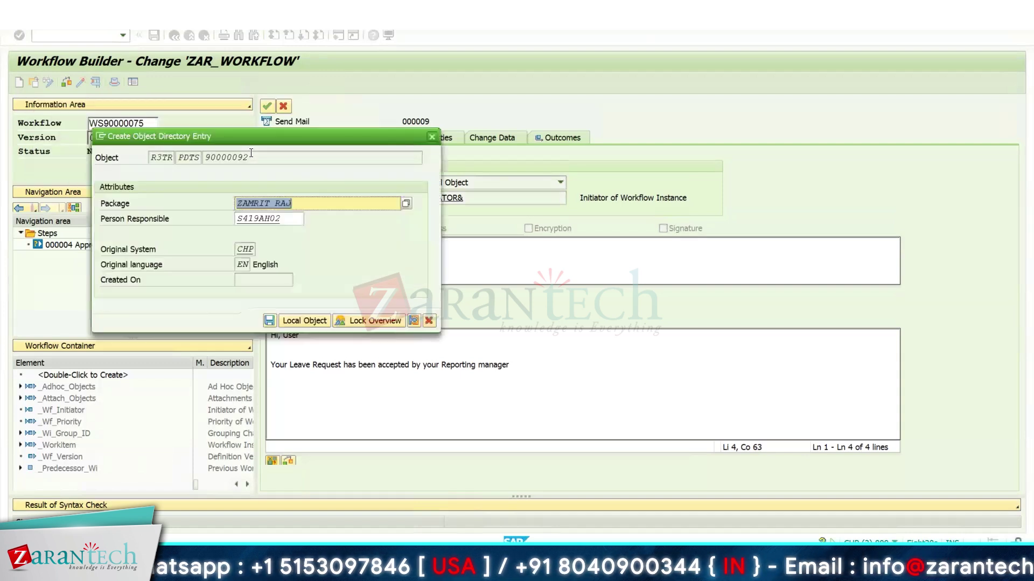
key("Return")
key("Return")
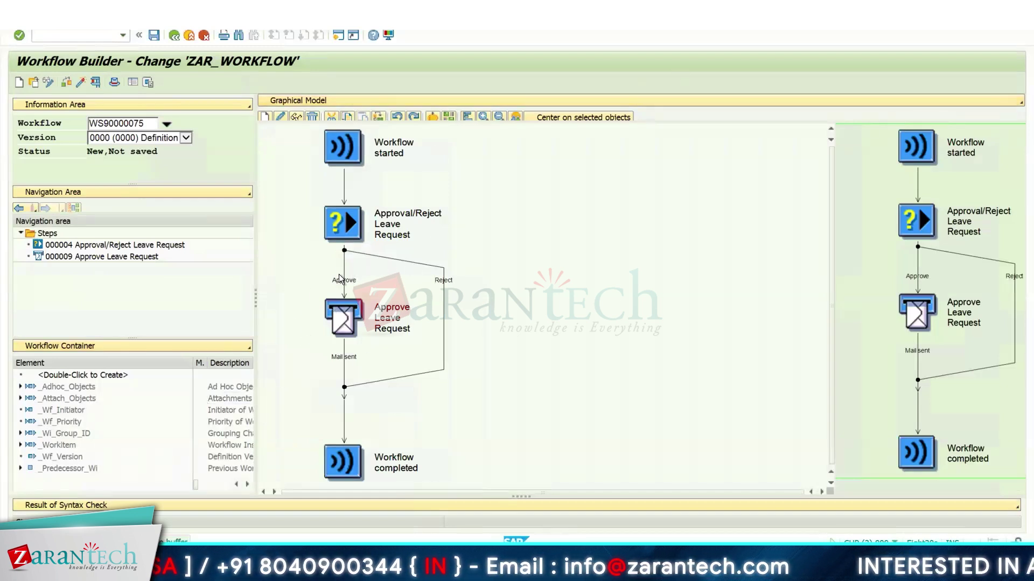
Add a new Send Mail step on the Reject outcome of the leave request decision.
left_click(444, 278)
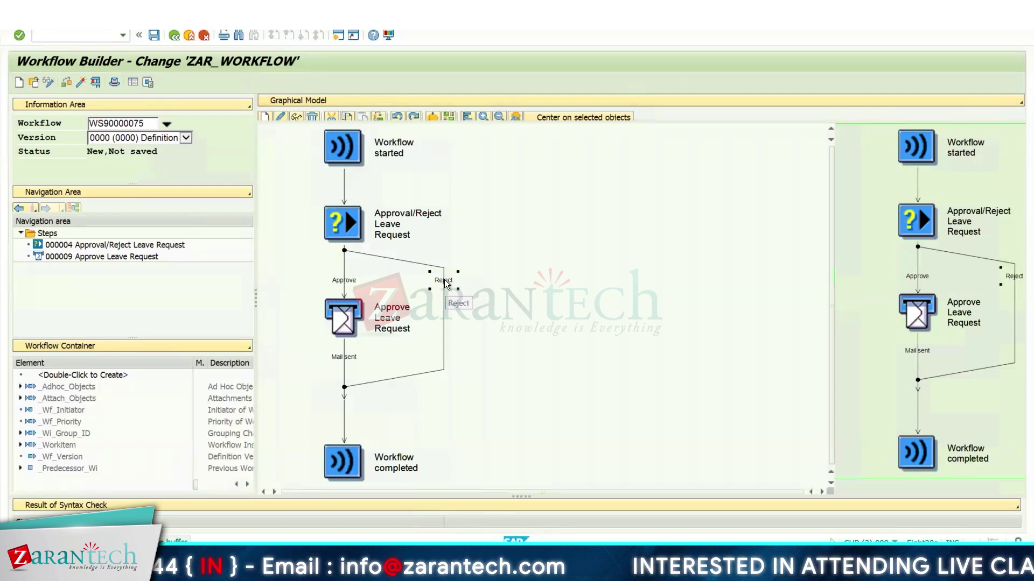
right_click(445, 280)
left_click(505, 289)
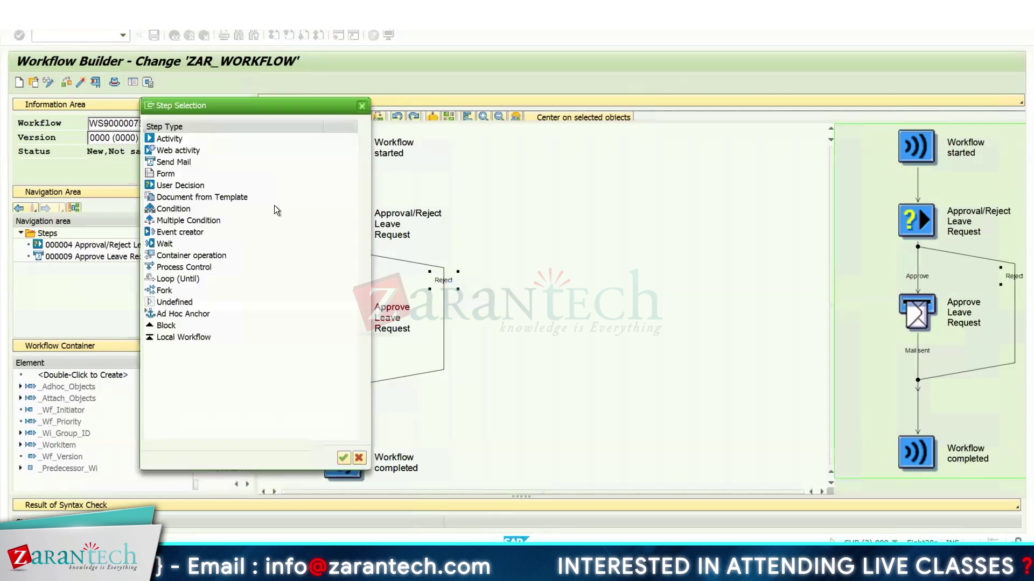
double_click(172, 162)
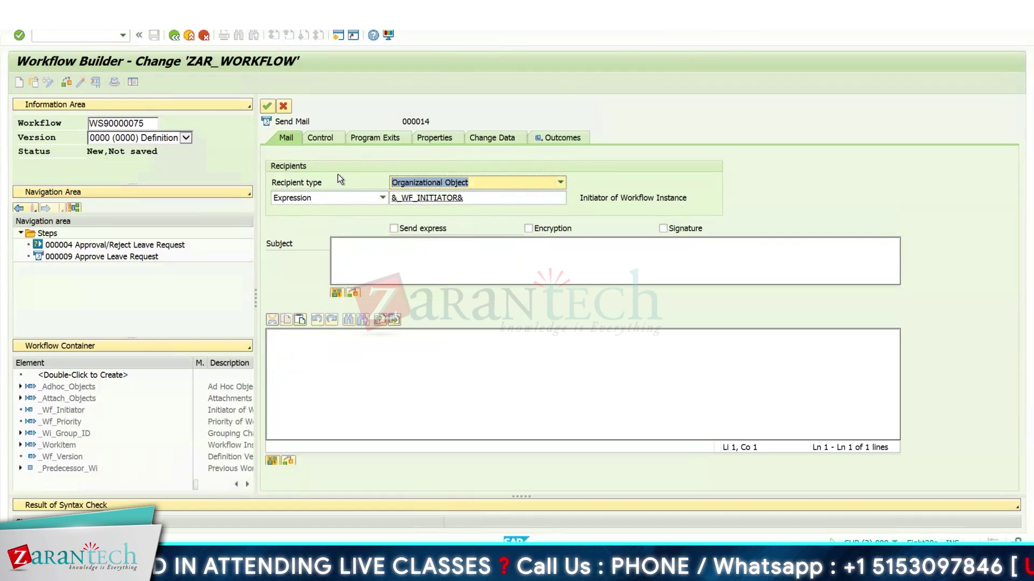
Give the mail subject 'Reject Leave' and body 'Hi, User … Your Leave Request has been rejected by your reporting manager'.
left_click(366, 247)
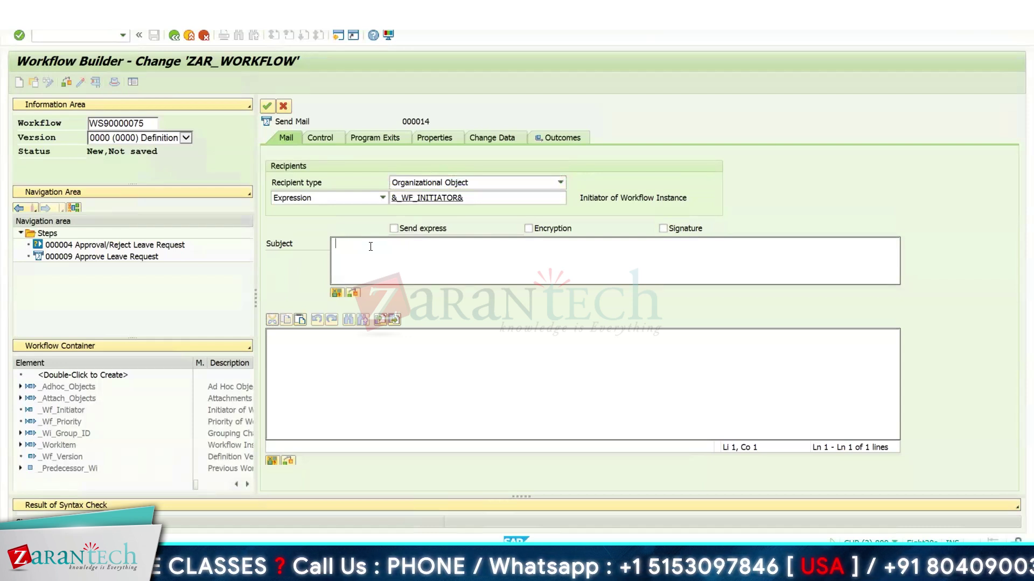
type("Reject")
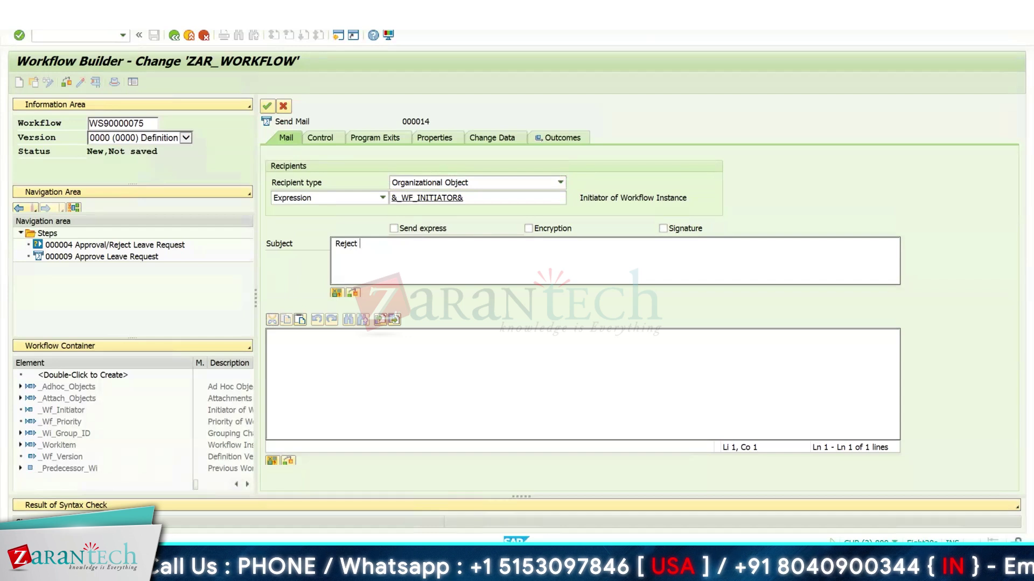
type(" LEave")
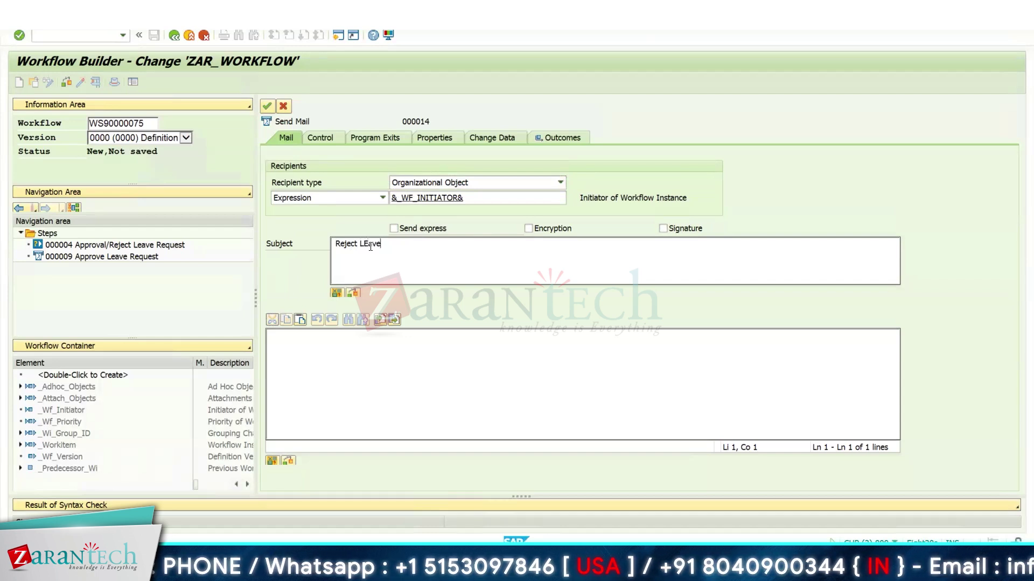
key("BackSpace")
key("BackSpace")
key("BackSpace")
key("BackSpace")
type("eave")
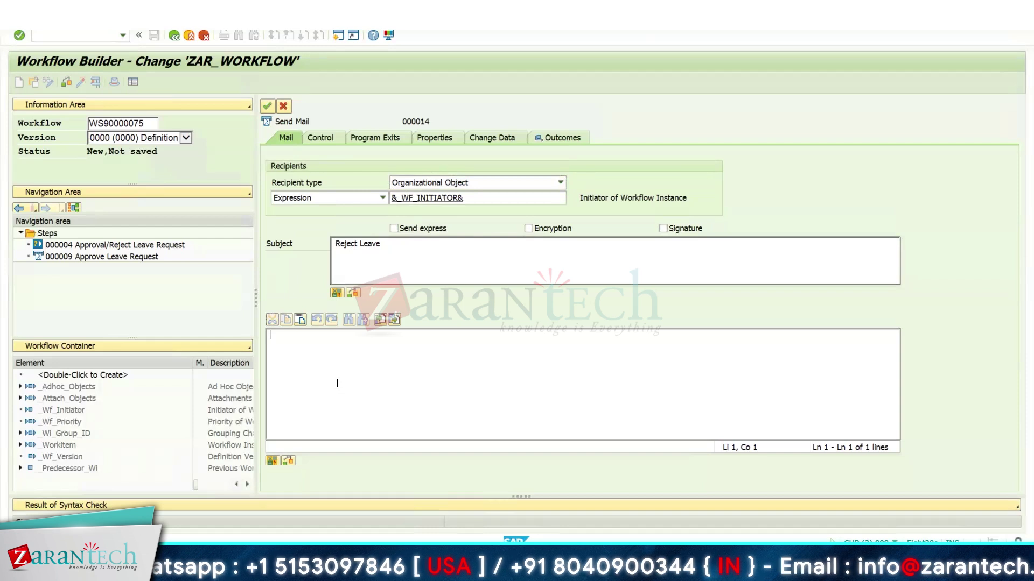
type("H")
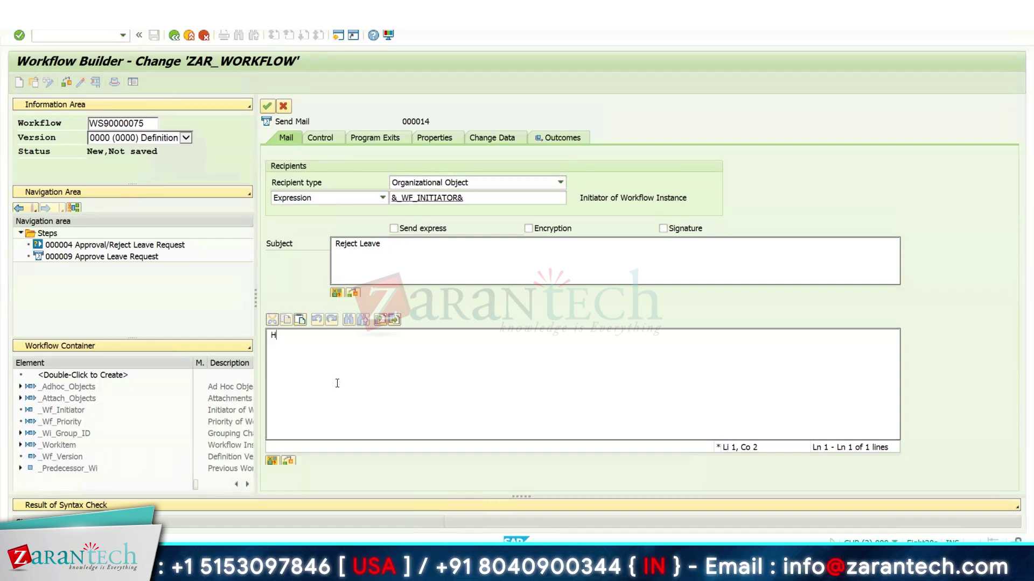
type("i, User")
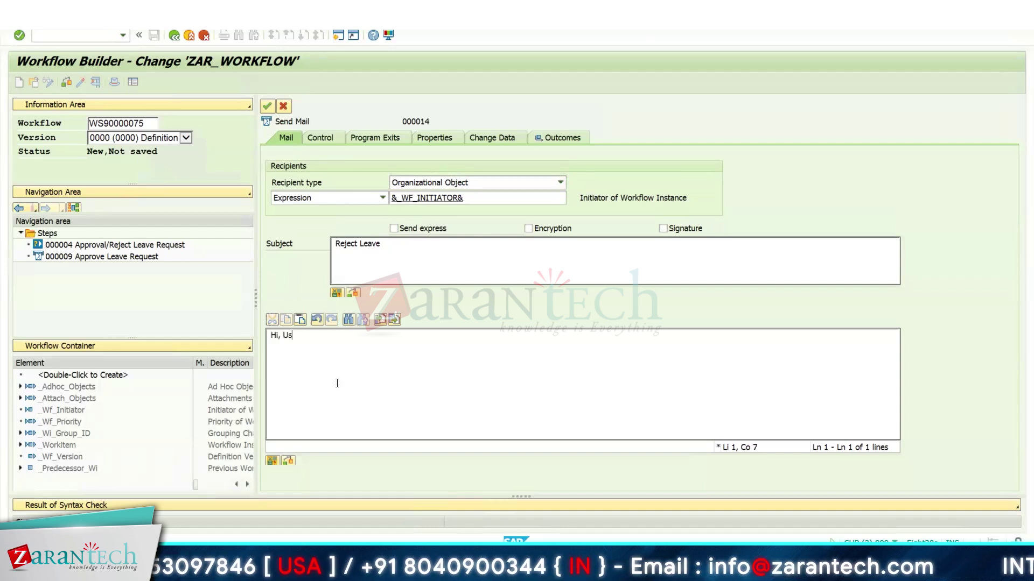
key("Return")
key("Return")
key("Return")
type("Y")
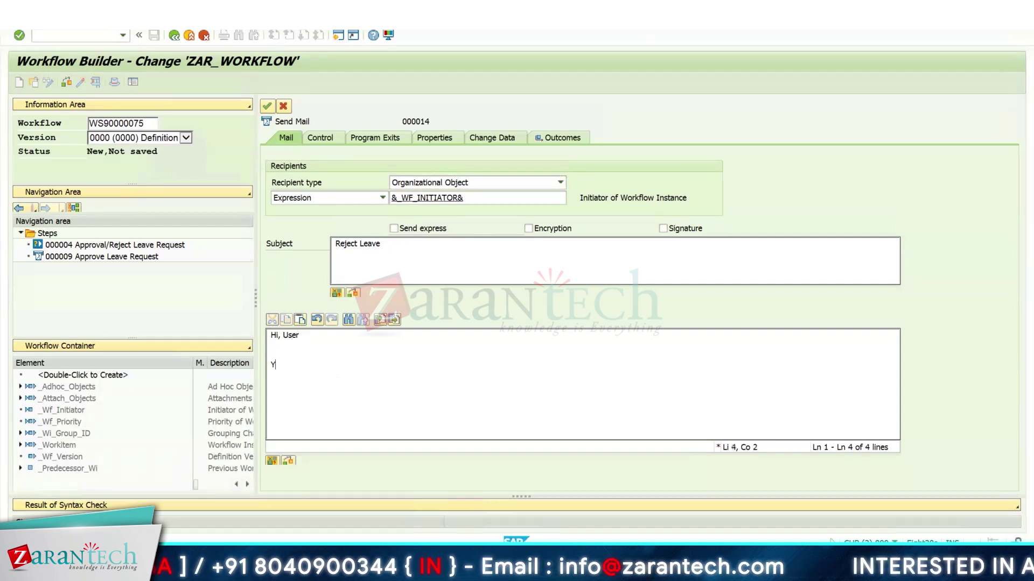
type("our LEave")
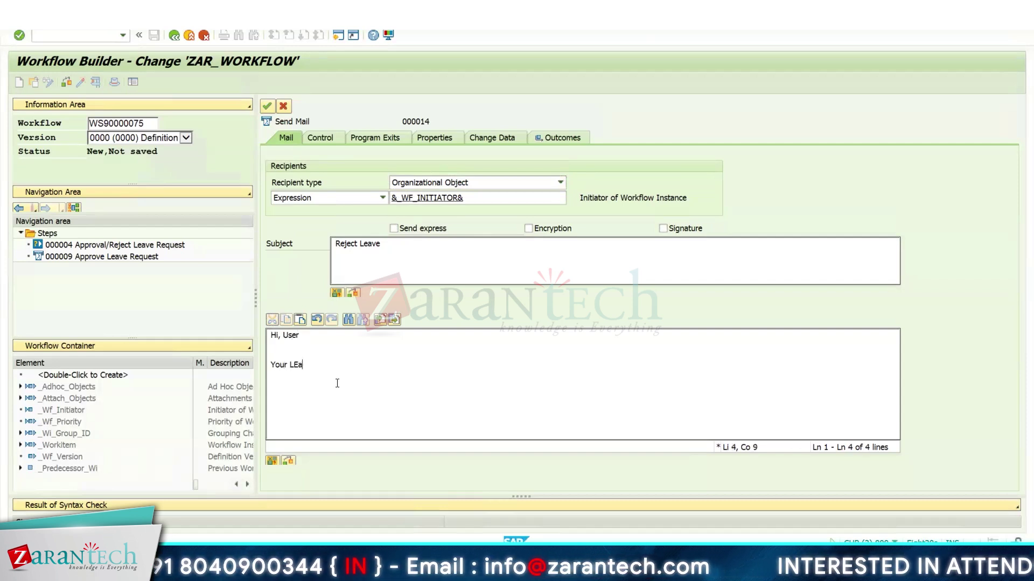
key("BackSpace")
key("BackSpace")
key("BackSpace")
key("BackSpace")
key("BackSpace")
type("eave R")
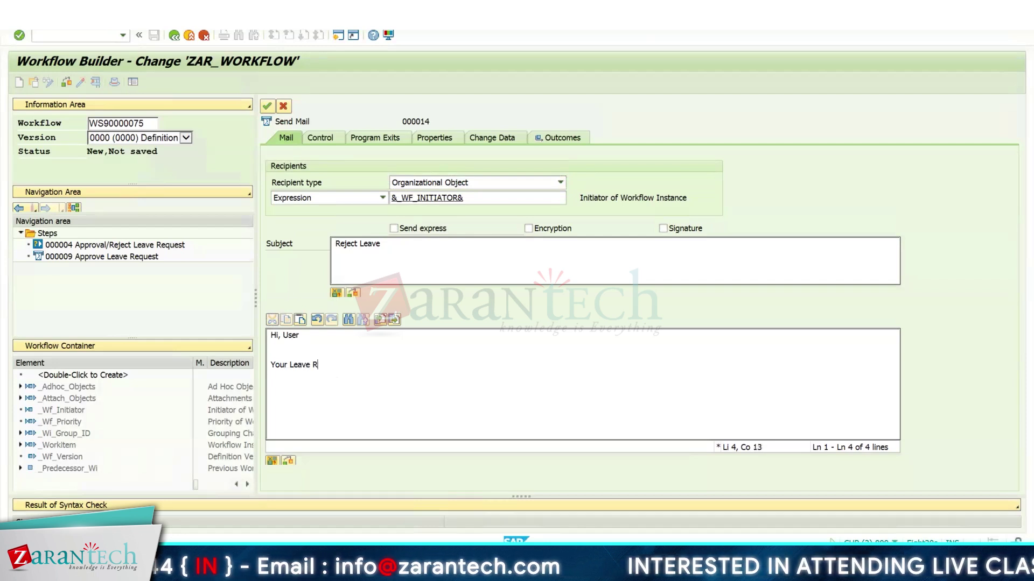
type("equest ")
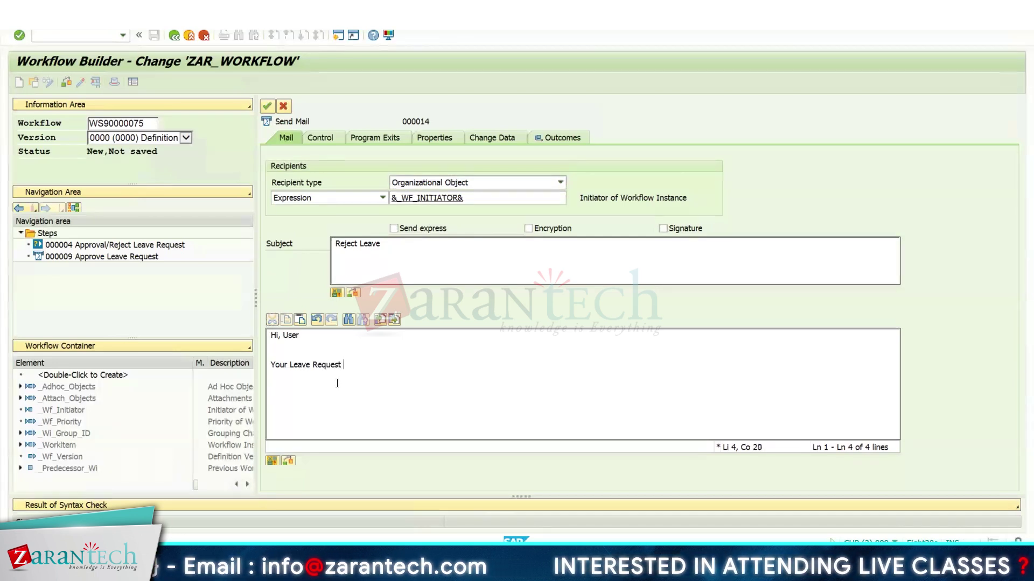
type("has been rejected by your reporting manager")
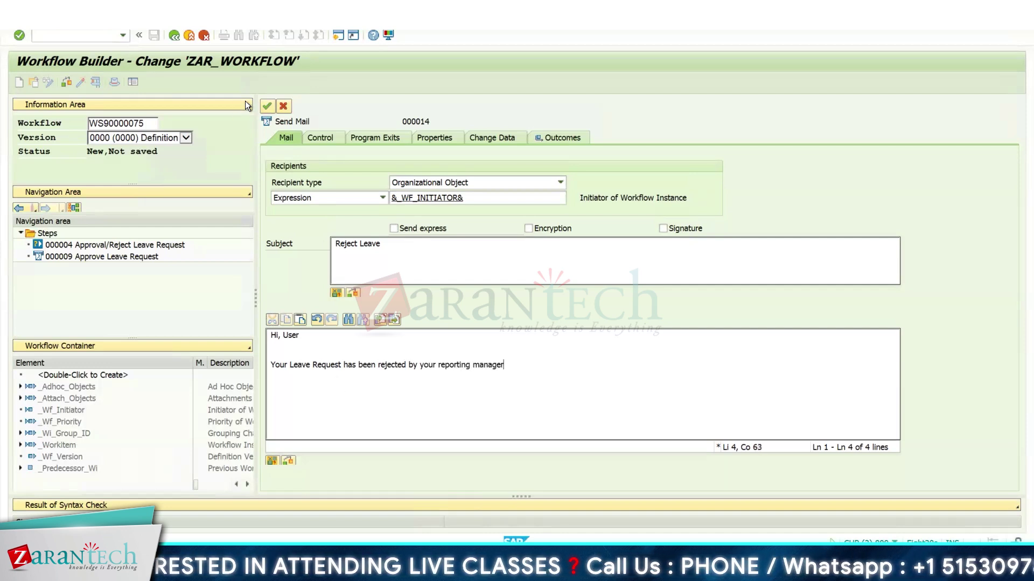
Save the Reject Leave mail task, confirming its name, package and transport request.
left_click(266, 106)
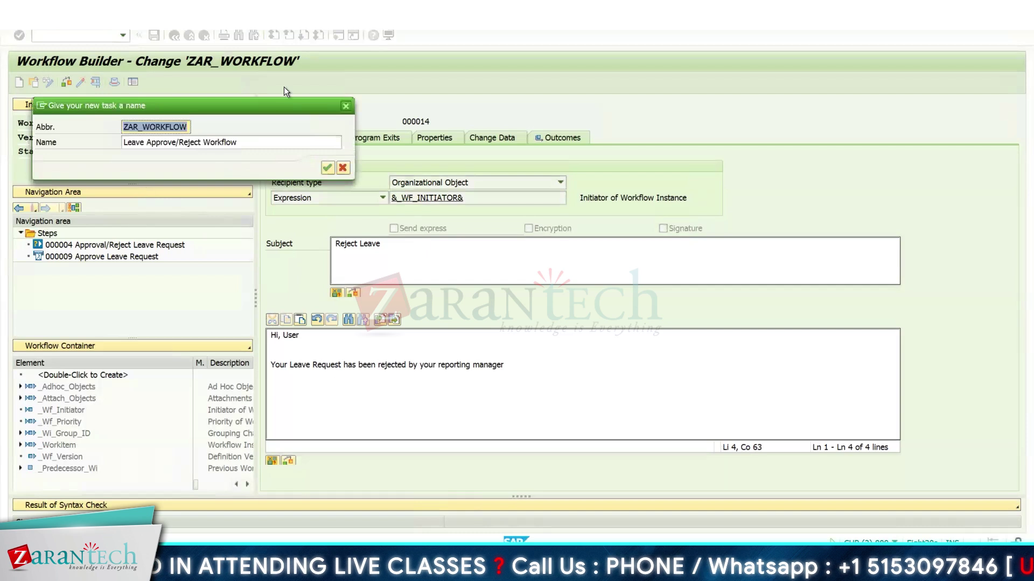
left_click(327, 169)
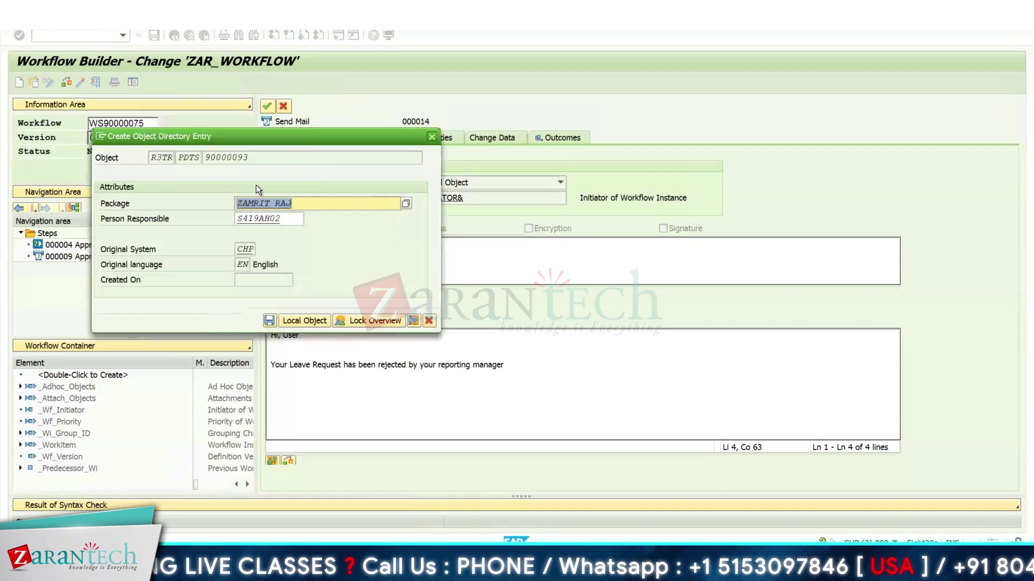
left_click(269, 321)
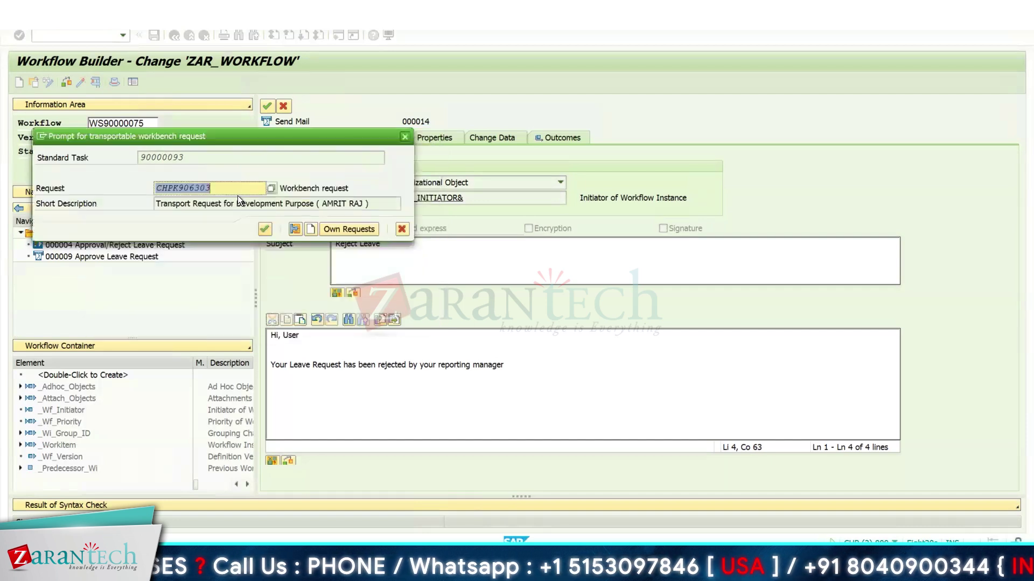
left_click(264, 230)
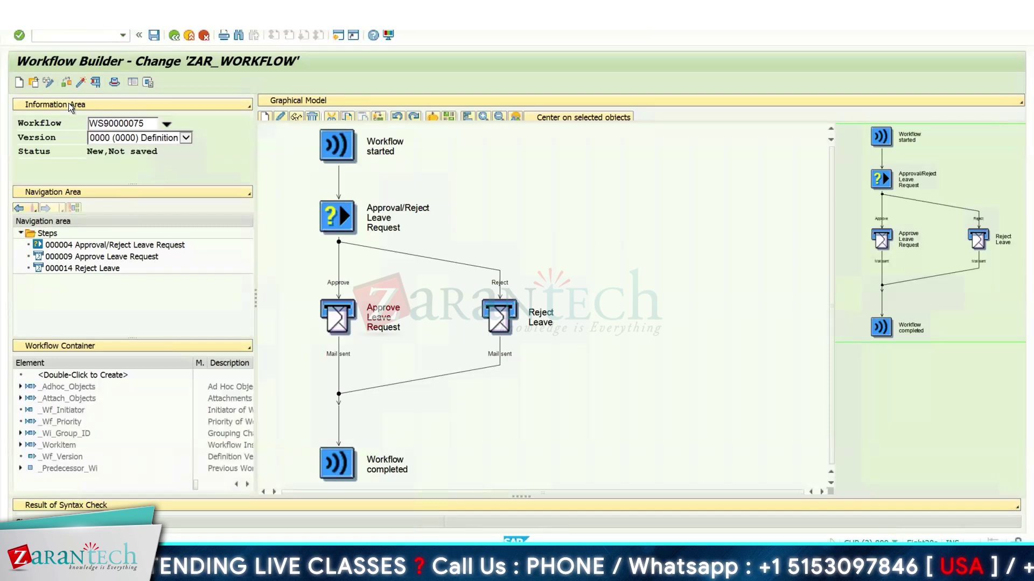
Activate ZAR_WORKFLOW (WS90000075) and bring up its Test Workflow screen.
left_click(79, 77)
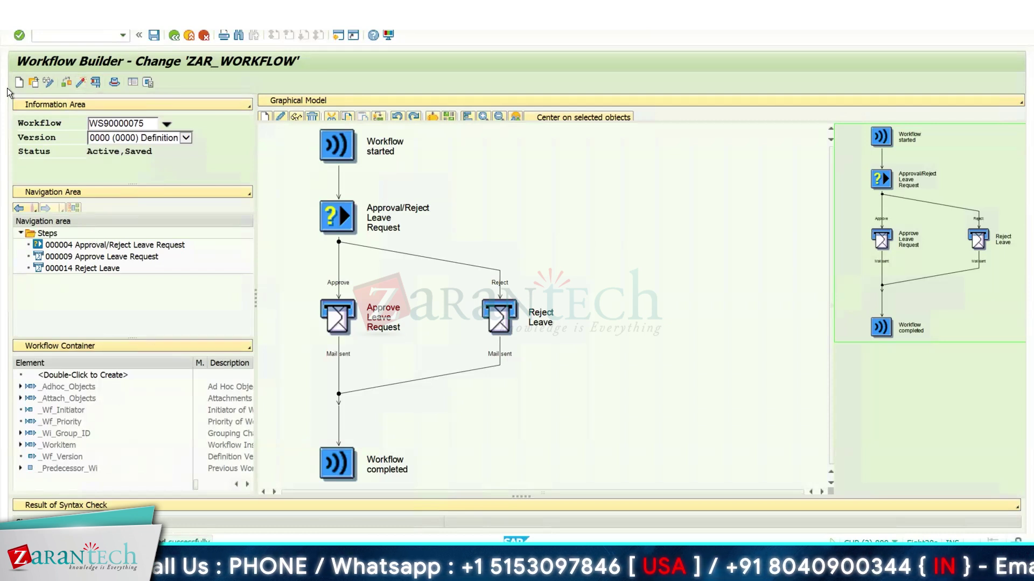
left_click(94, 81)
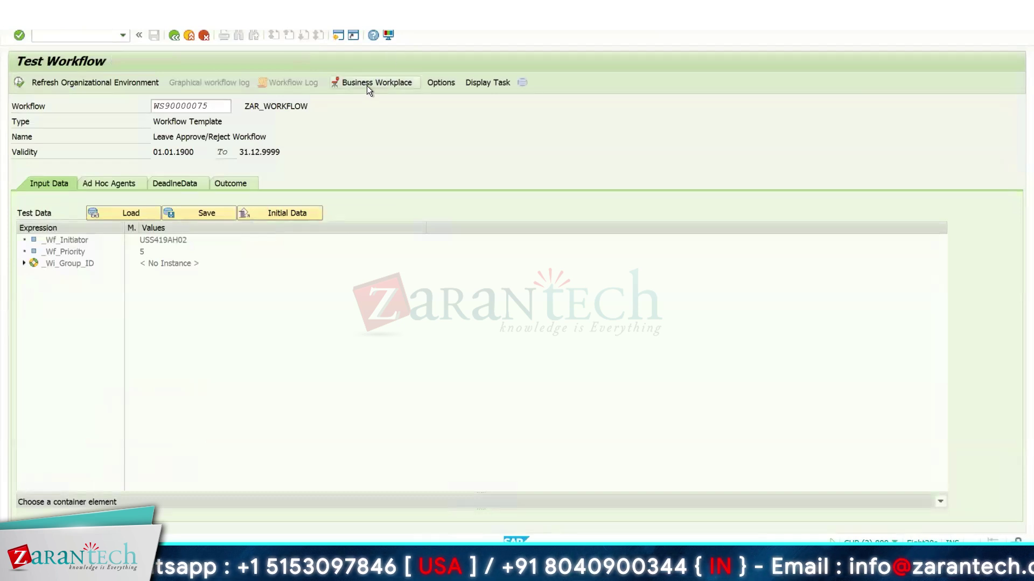
Look into the Business Workplace inbox folders, then return to the workflow test screen.
left_click(370, 84)
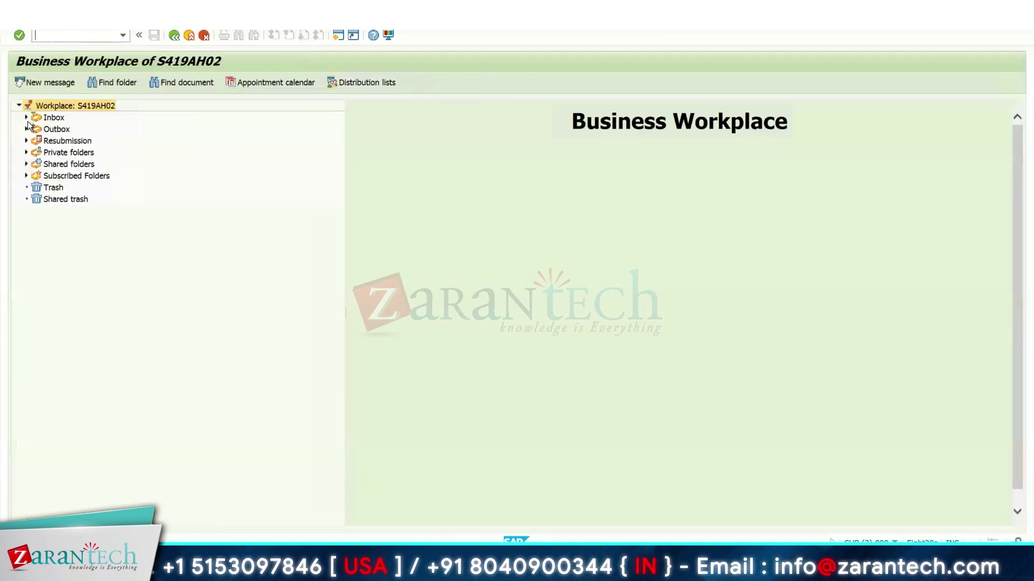
left_click(24, 118)
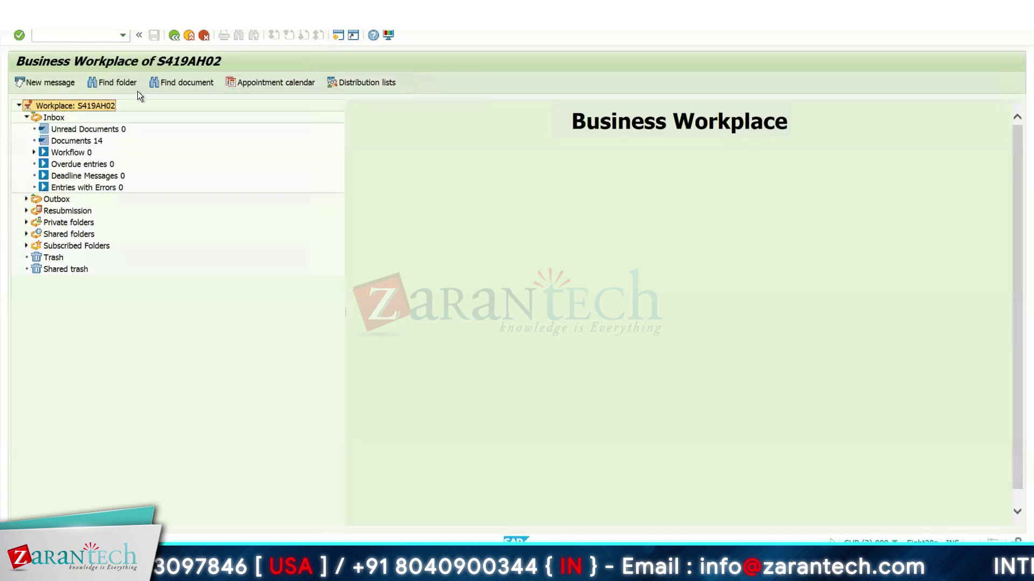
left_click(172, 34)
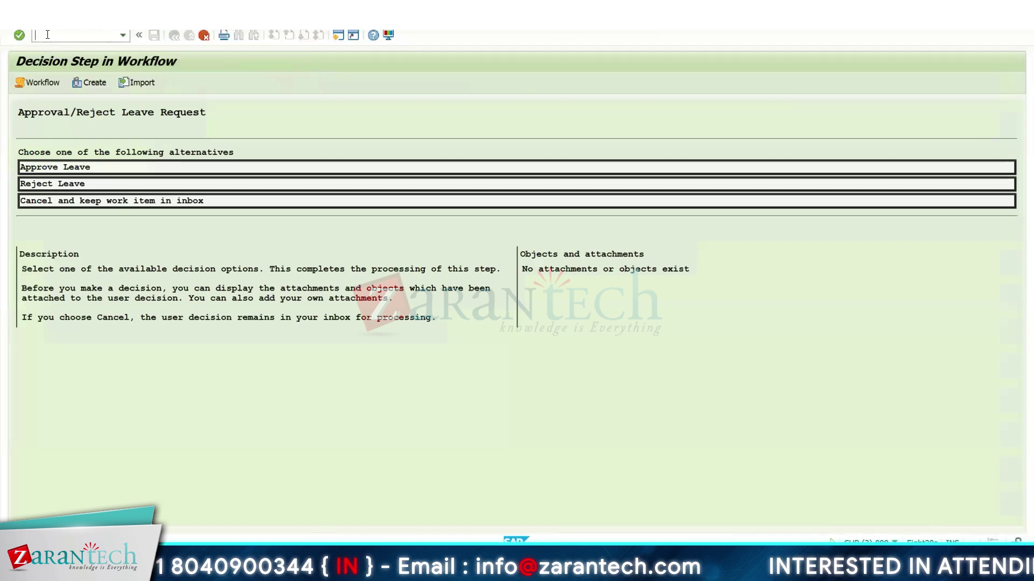
Open the Business Workplace with transaction /nsbw.
type("/nswb")
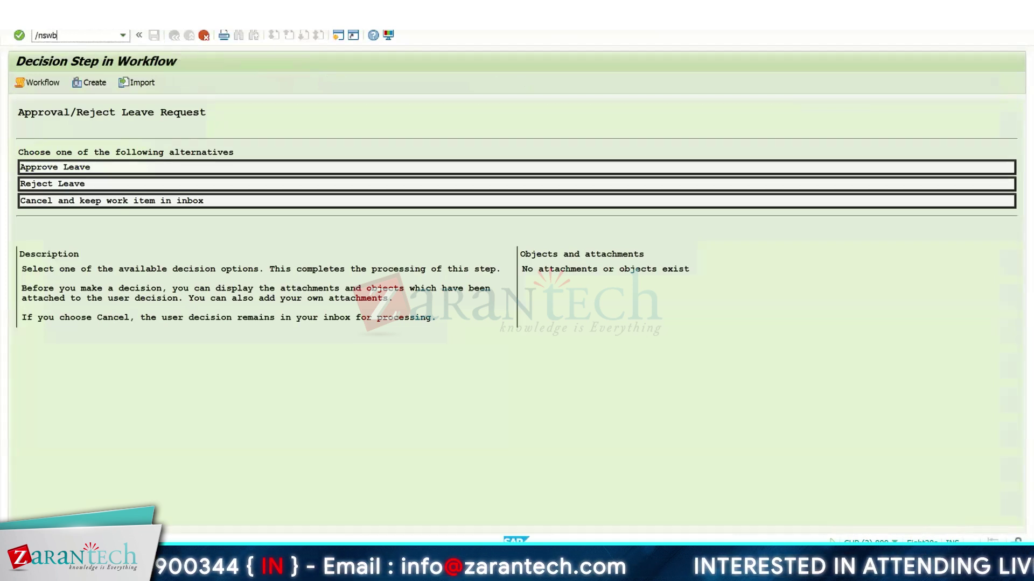
type("p")
key("BackSpace")
key("BackSpace")
key("BackSpace")
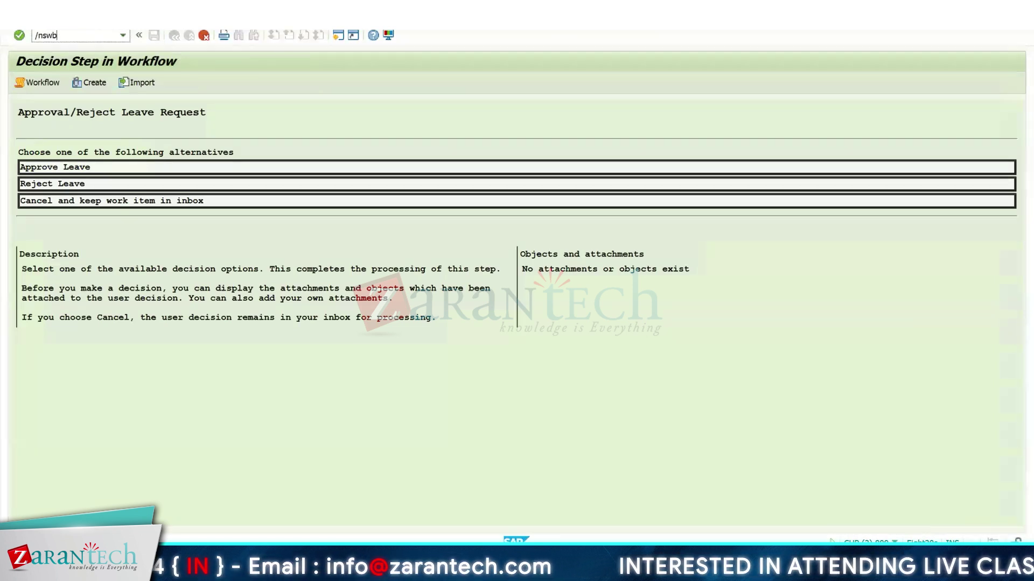
type("bw")
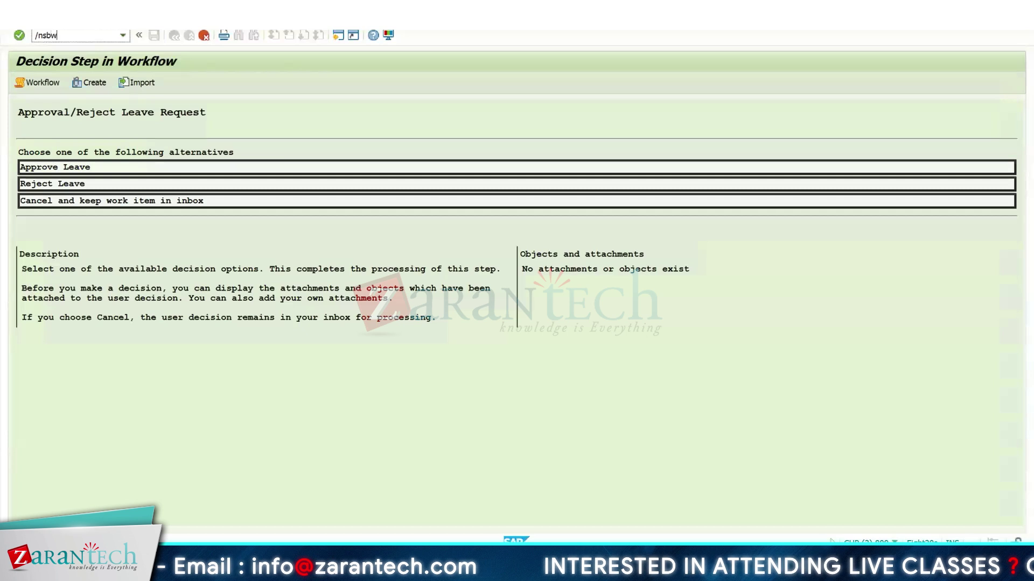
key("Return")
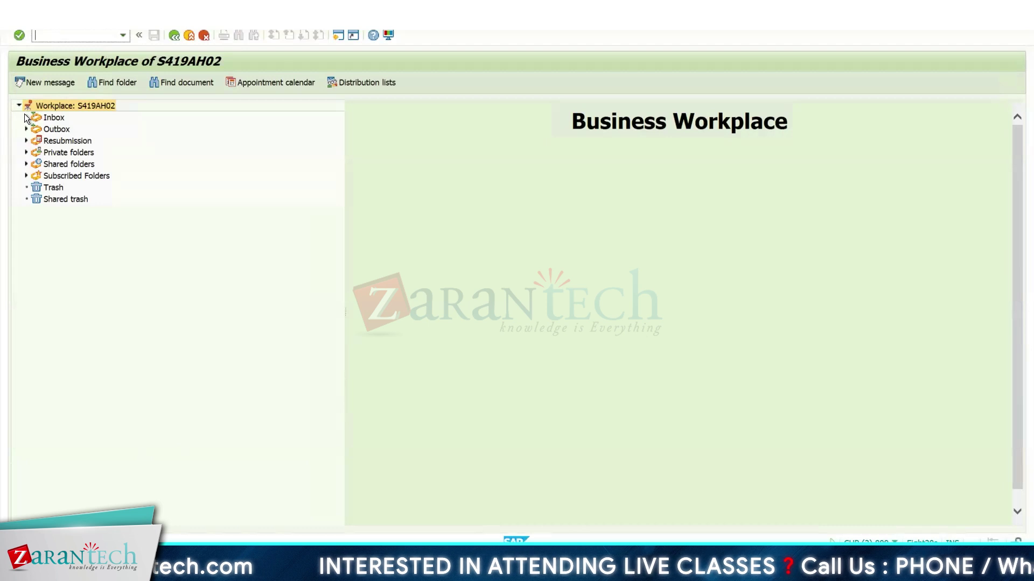
Open the pending leave request decision from the inbox's Workflow folder and close it undecided.
left_click(25, 116)
left_click(70, 155)
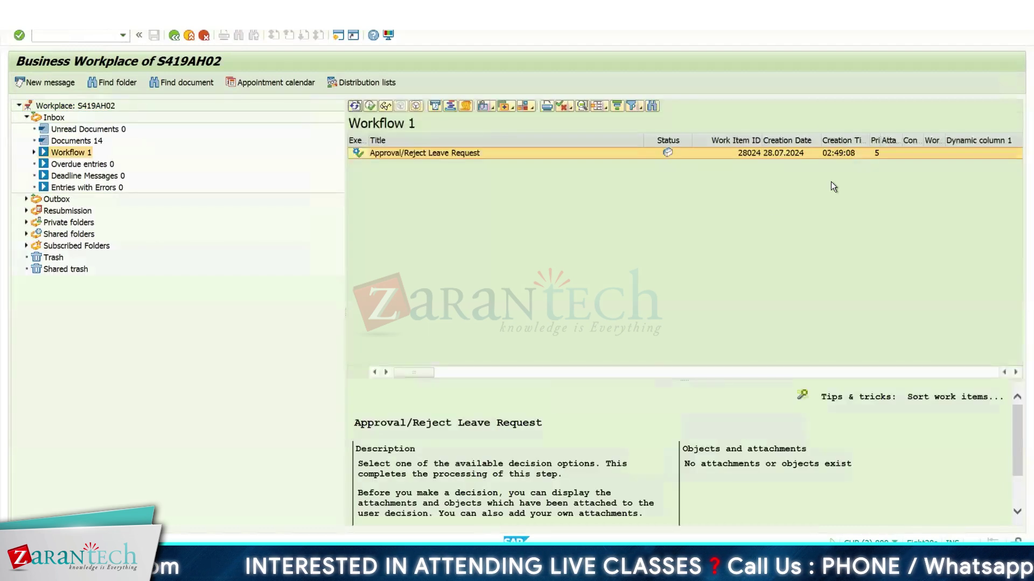
double_click(486, 154)
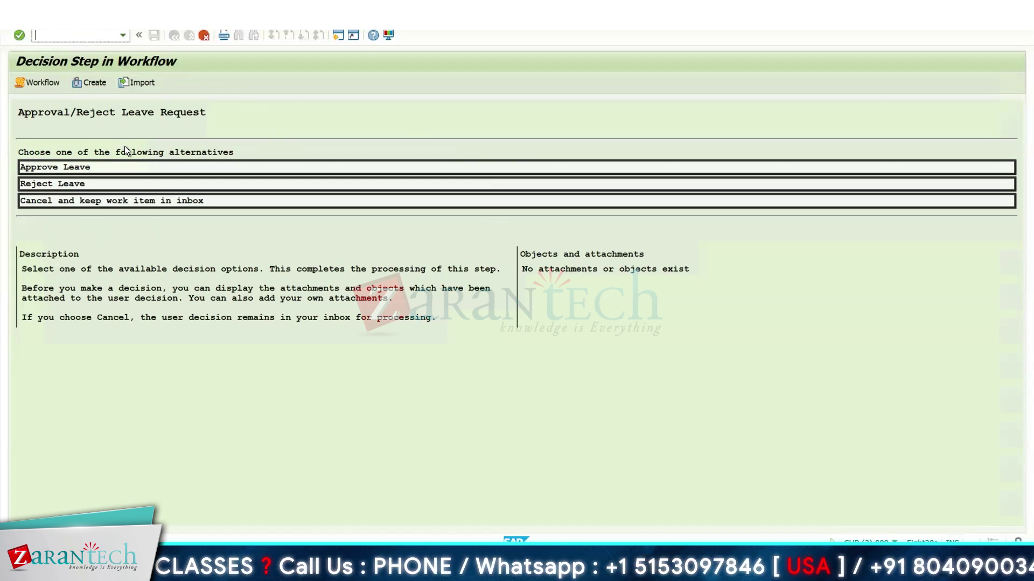
left_click(144, 205)
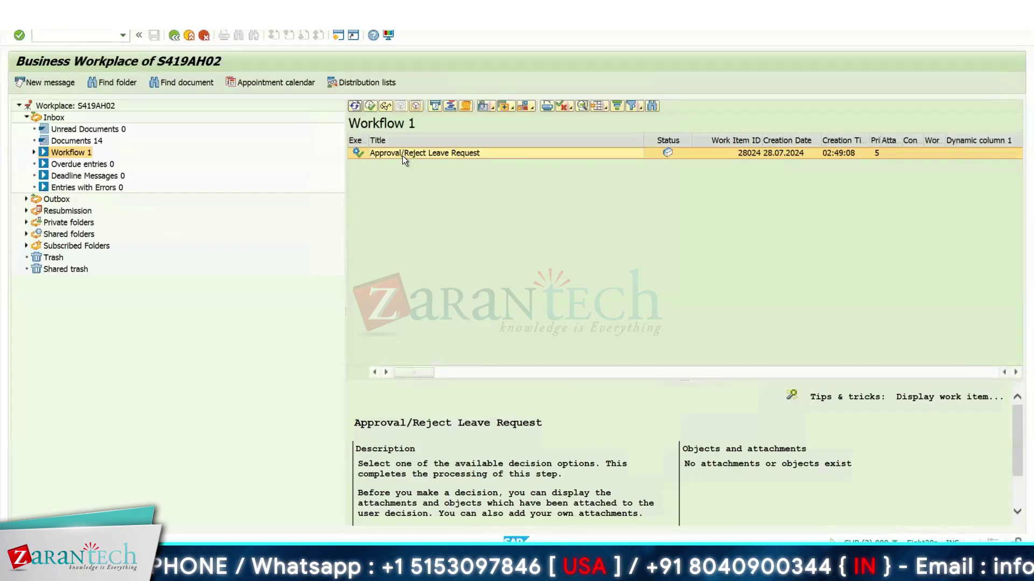
Approve the leave request work item and enter /nswdd in the command field.
double_click(403, 156)
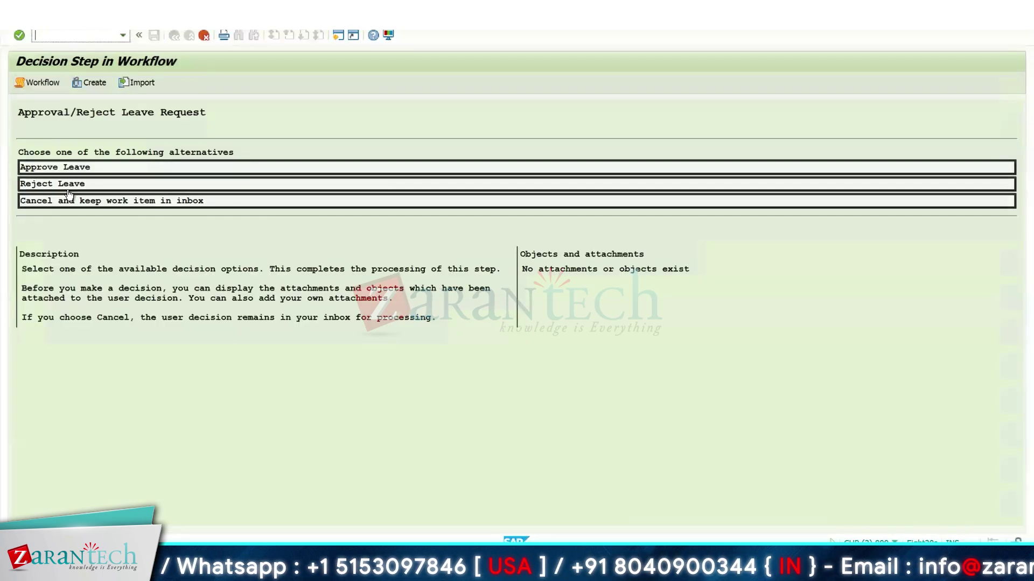
left_click(82, 167)
left_click(78, 35)
type("/nswdd")
Test-run ZAR_WORKFLOW choosing Approve Leave and confirm the log shows Approve Leave Request Ready.
key("Return")
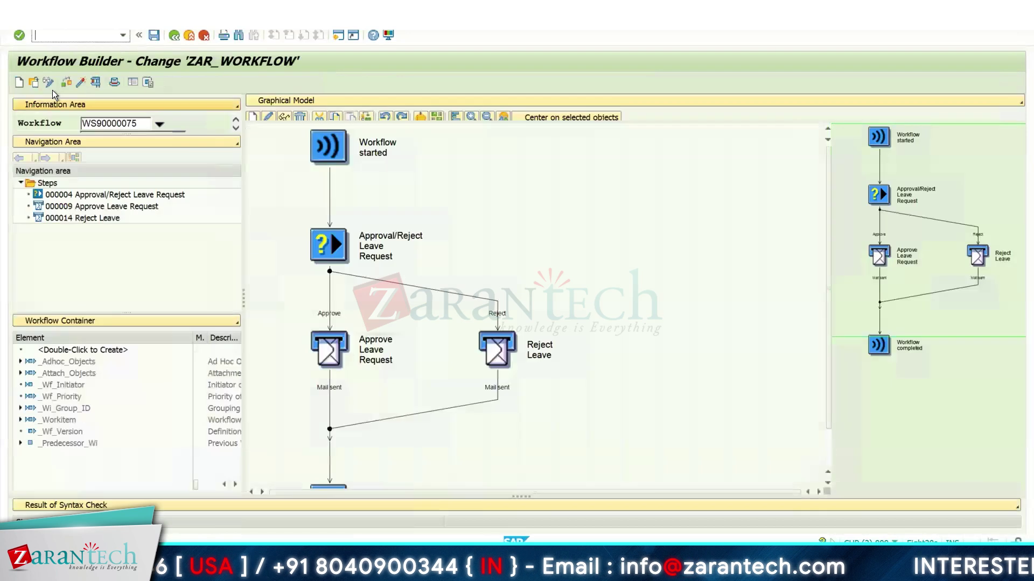
left_click(94, 83)
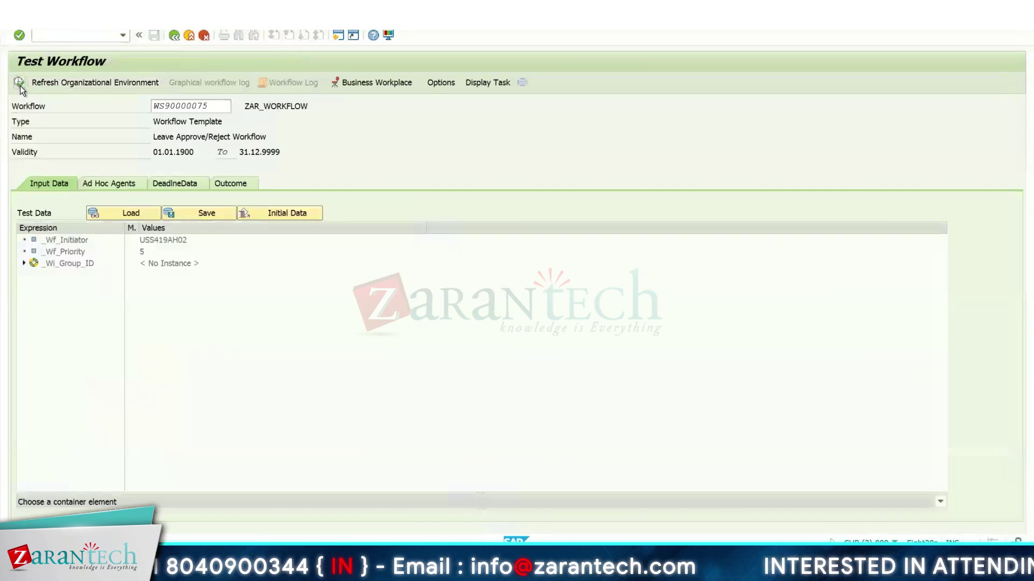
left_click(20, 83)
left_click(53, 168)
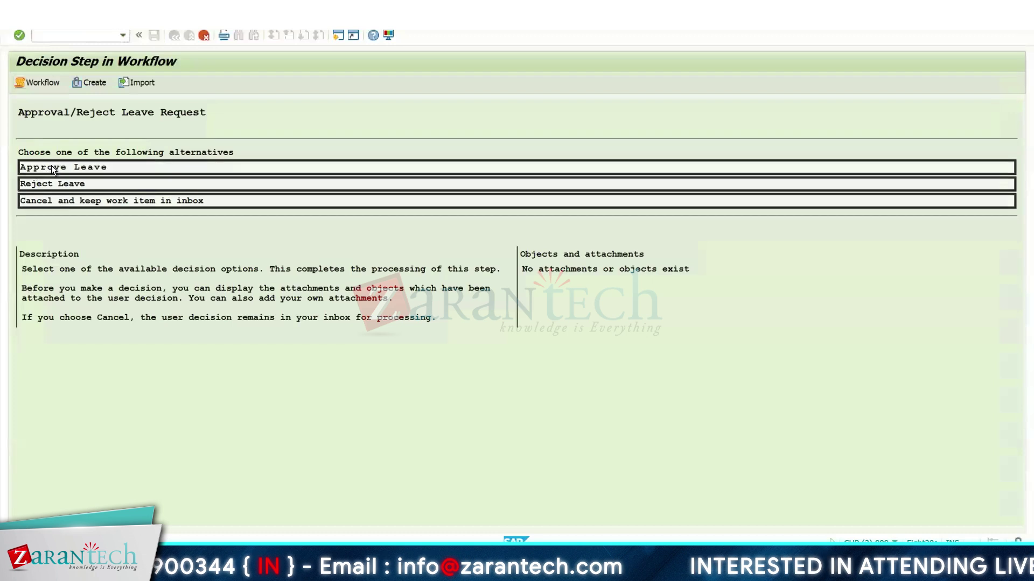
left_click(273, 86)
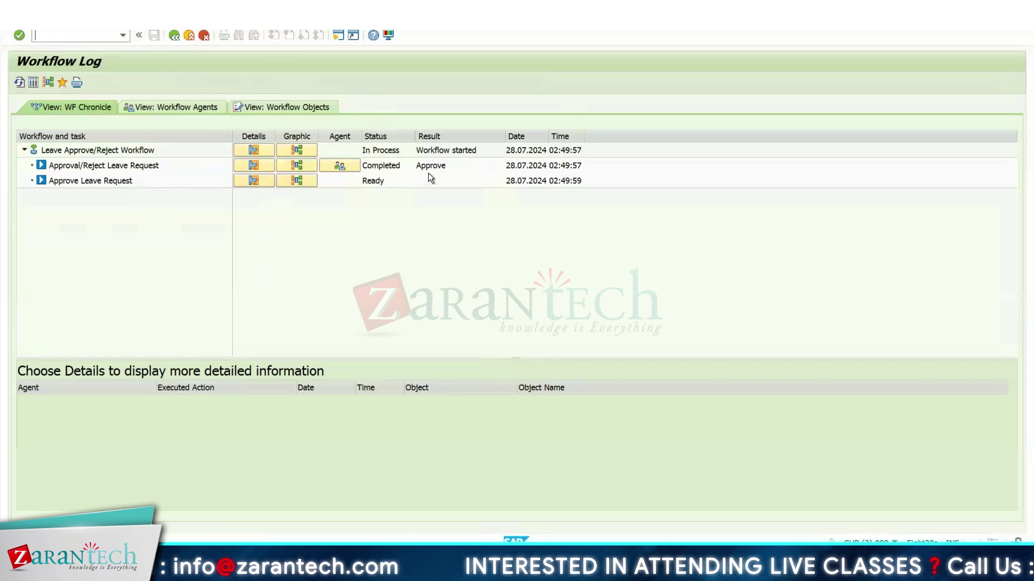
left_click(173, 36)
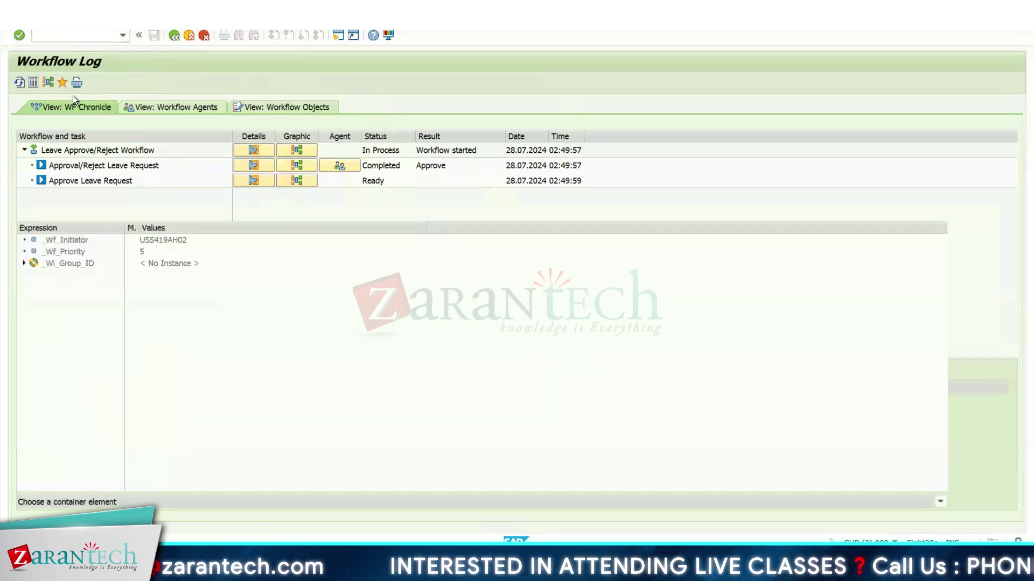
Test-run again choosing Reject Leave, verify the log shows Reject Leave Ready, and view _Wf_Initiator.
left_click(16, 83)
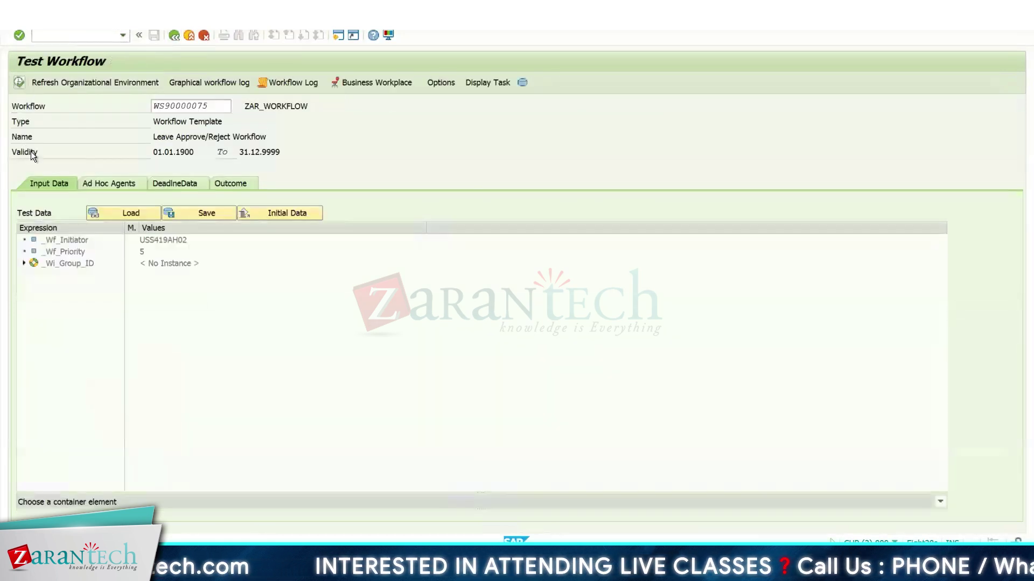
left_click(57, 186)
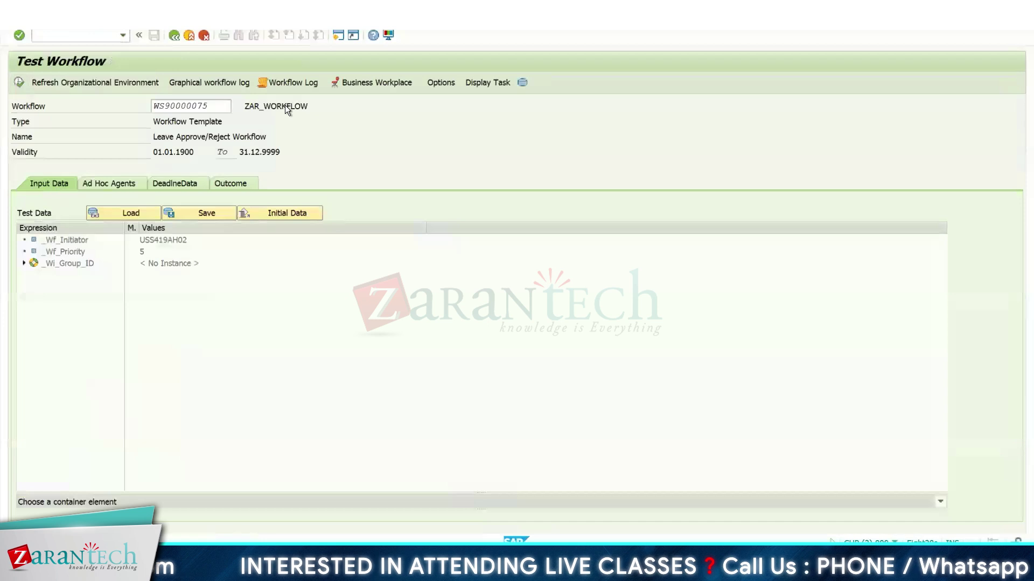
left_click(303, 82)
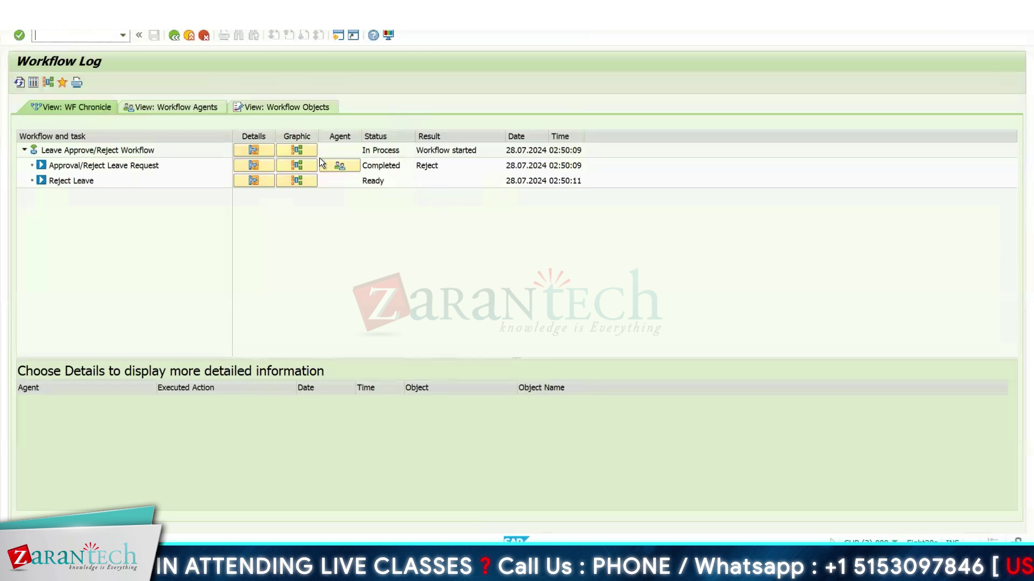
left_click(173, 36)
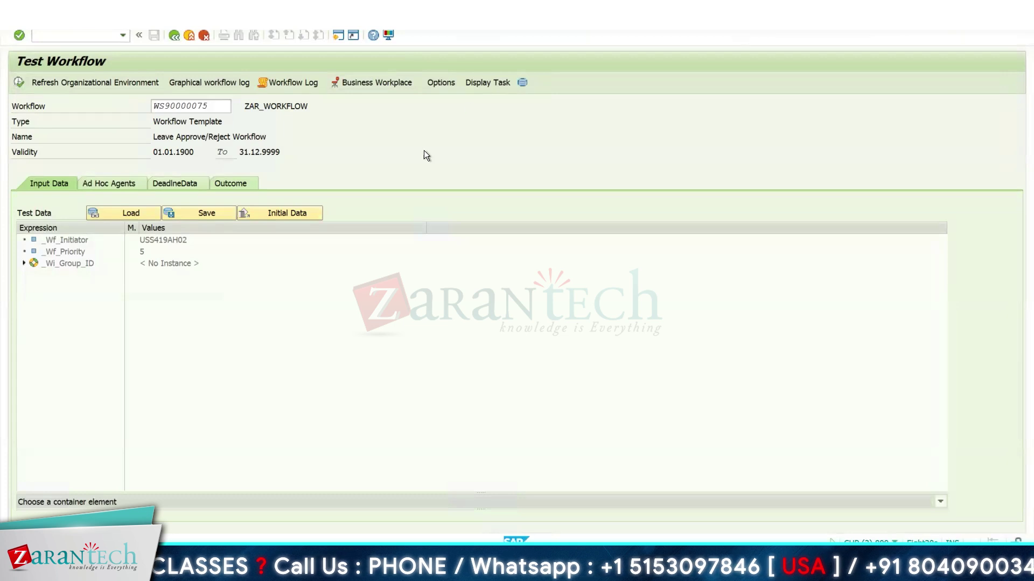
left_click(63, 241)
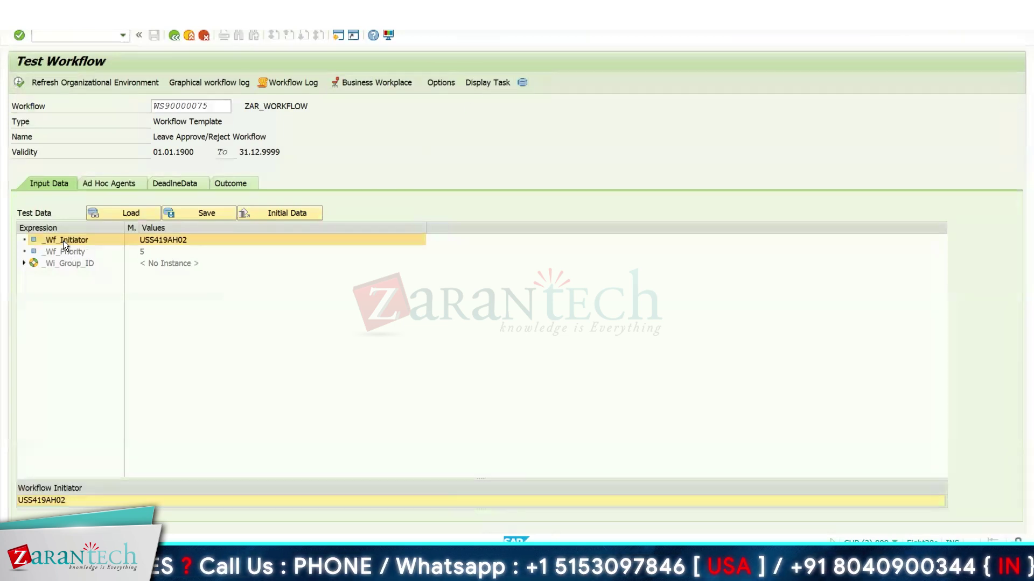